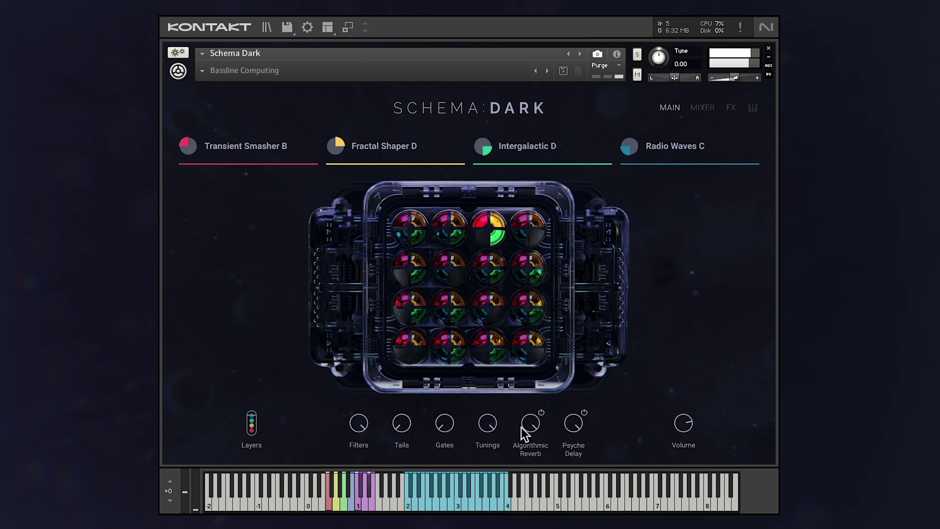
- Adjust the Filters macro and raise the Gates macro while the snapshot plays
scroll(361, 436, "up", 3)
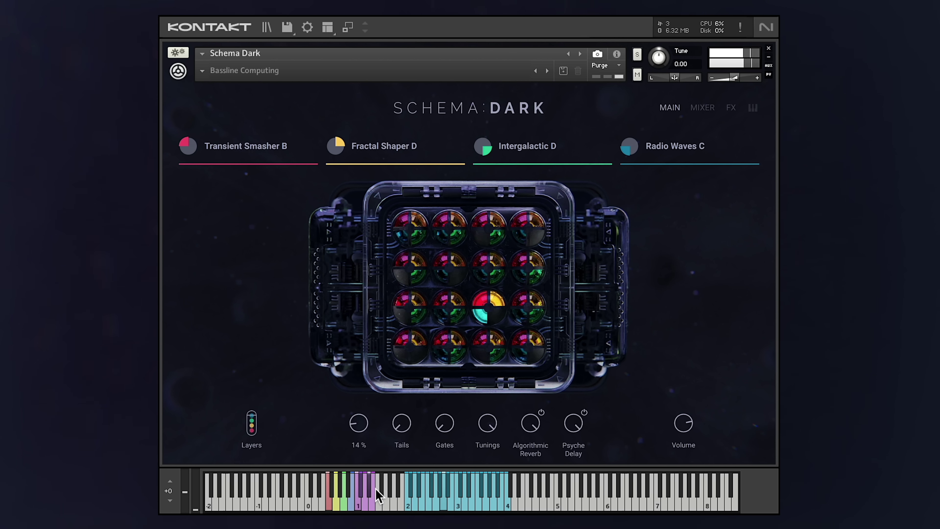
scroll(360, 438, "down", 8)
left_click_drag(444, 427, 443, 364)
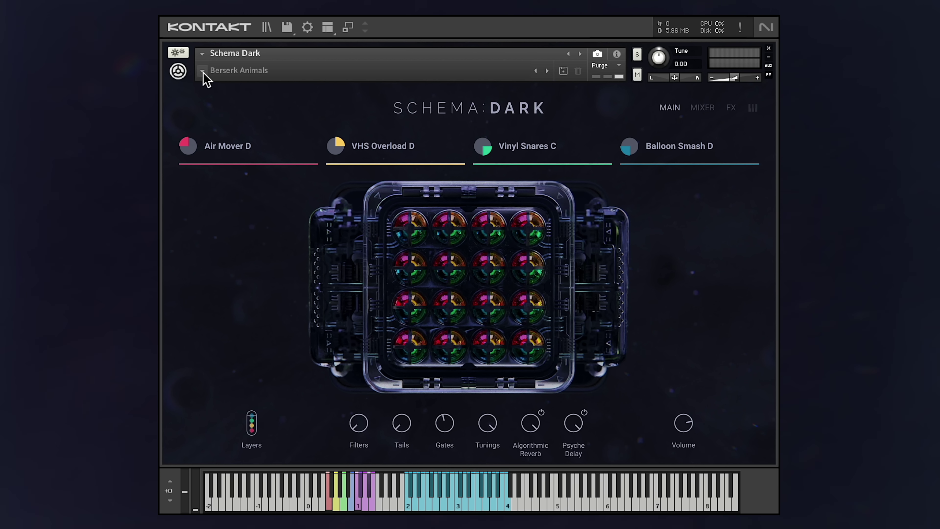
- Load the Berserk Animals snapshot from the Atonal category
left_click(203, 72)
mouse_move(220, 99)
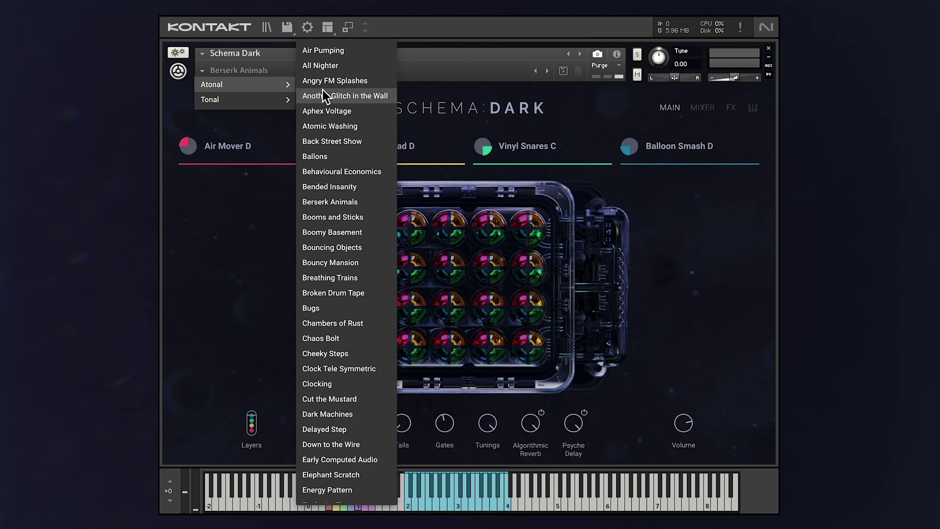
left_click(337, 201)
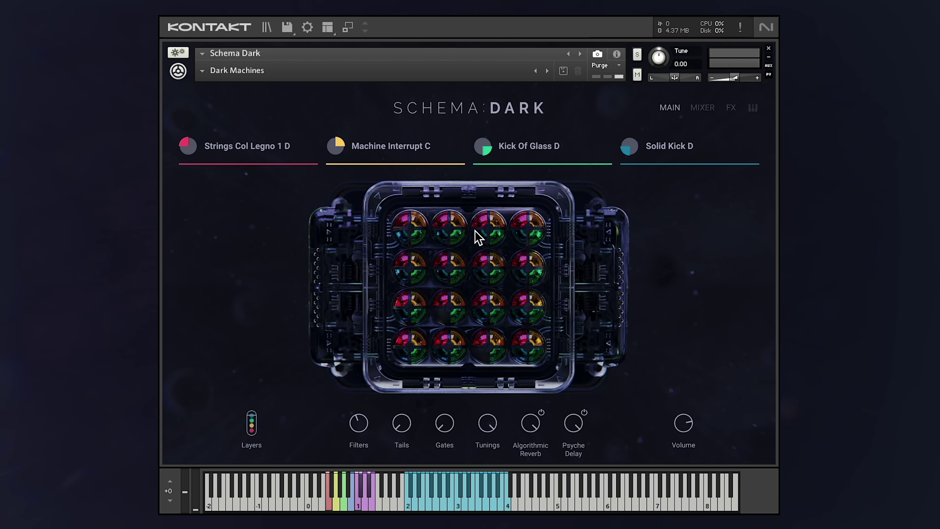
- Enable slice editing for the Solid Kick D layer, select its second to fourth steps in turn, and randomize its slices
left_click(628, 147)
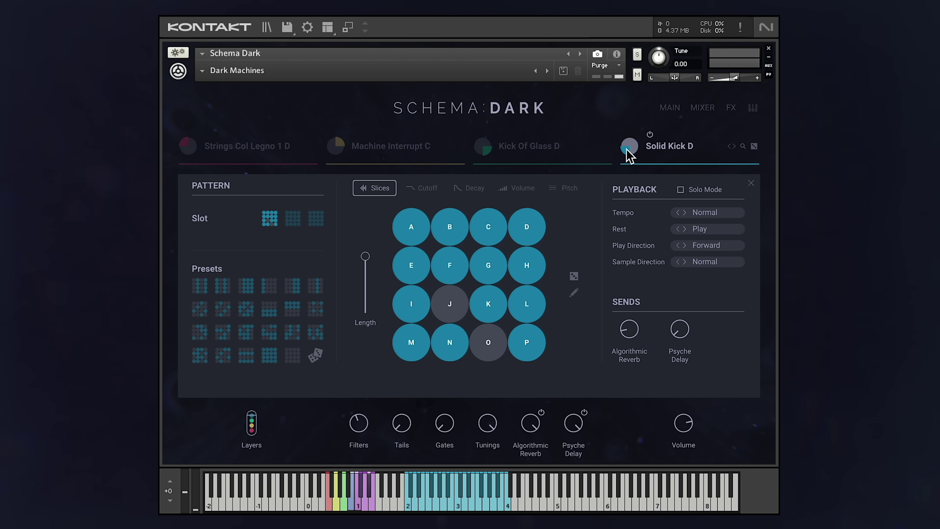
left_click(575, 294)
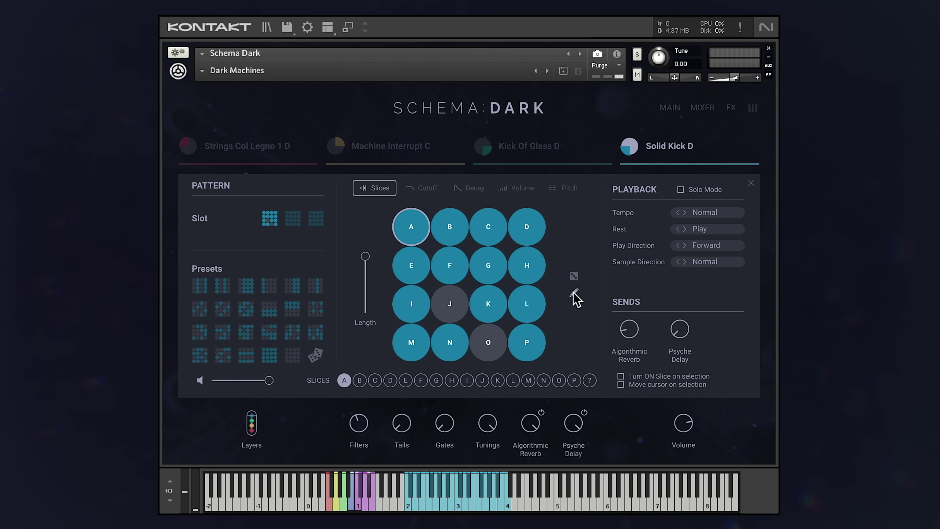
left_click(463, 236)
left_click(490, 235)
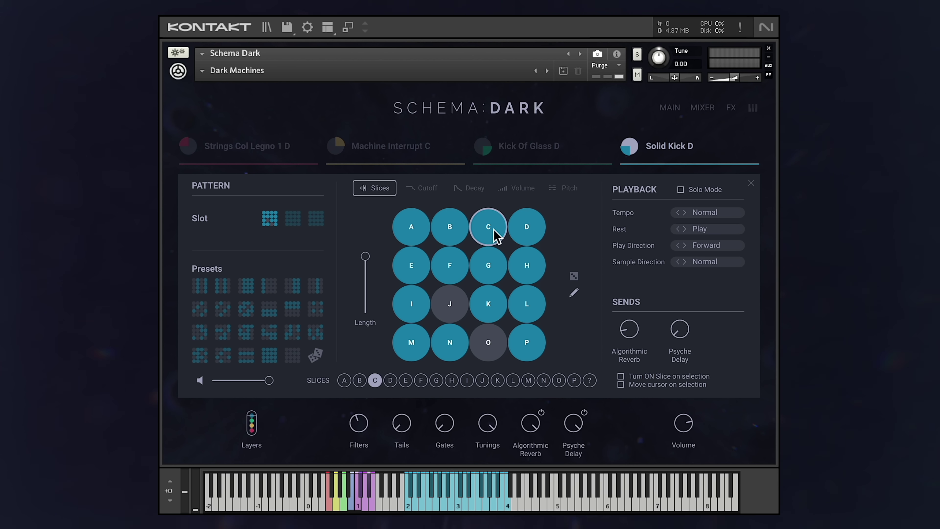
left_click(536, 237)
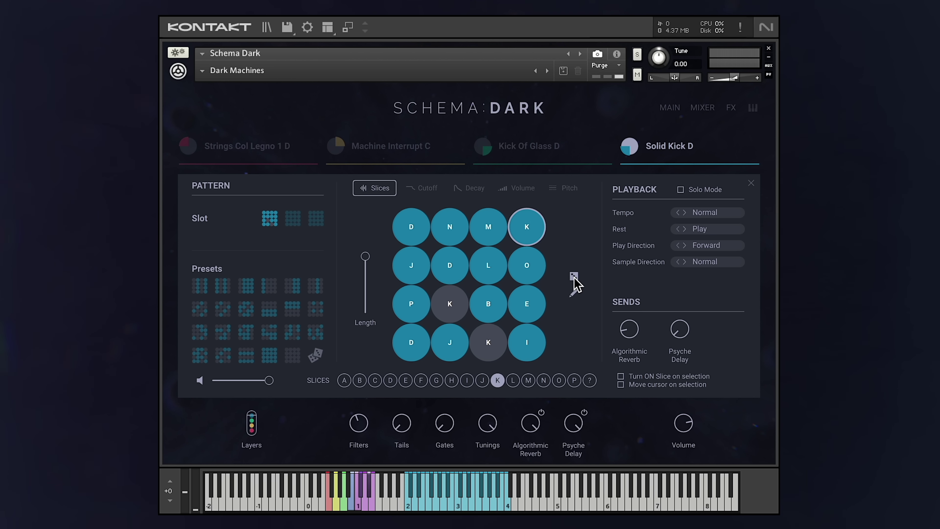
left_click(633, 152)
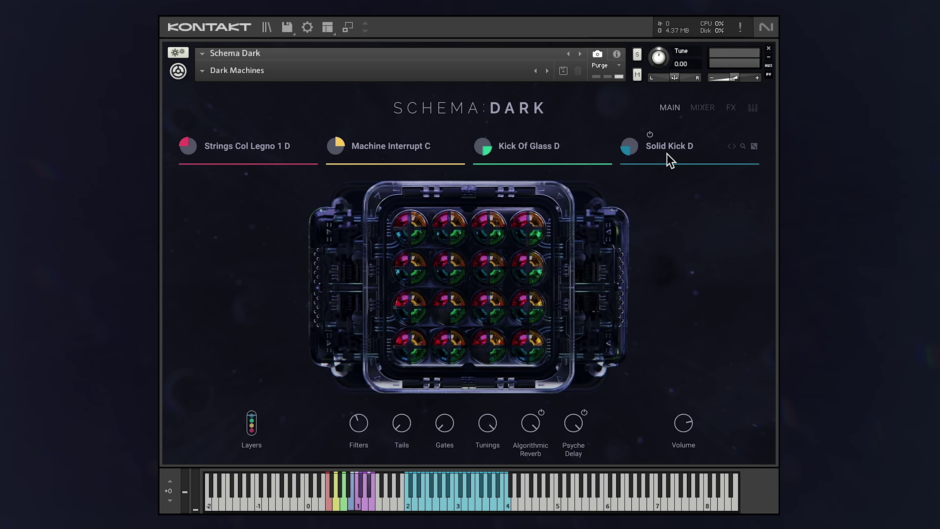
- Examine the Strings Col Legno 1 D layer's step grid and its Cutoff, Decay, Volume, Pitch and Play Direction settings
left_click(191, 149)
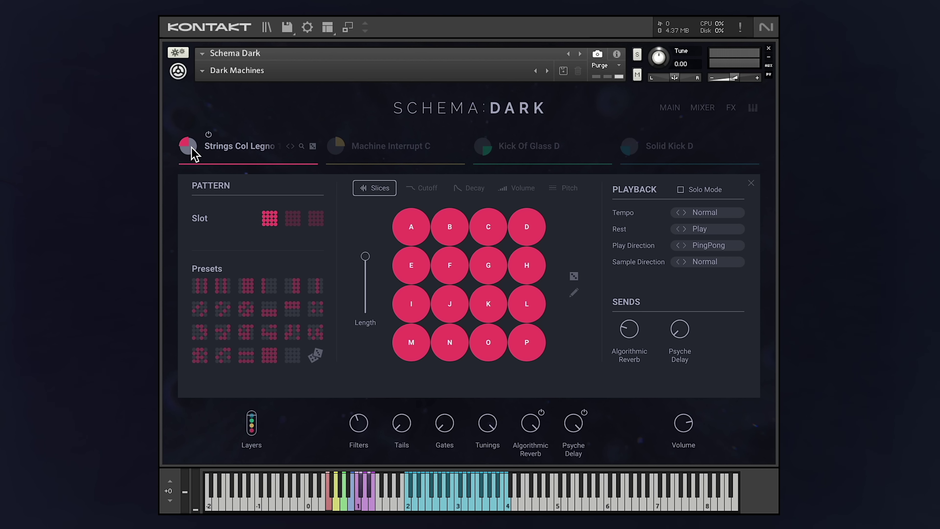
left_click(413, 231)
left_click(415, 232)
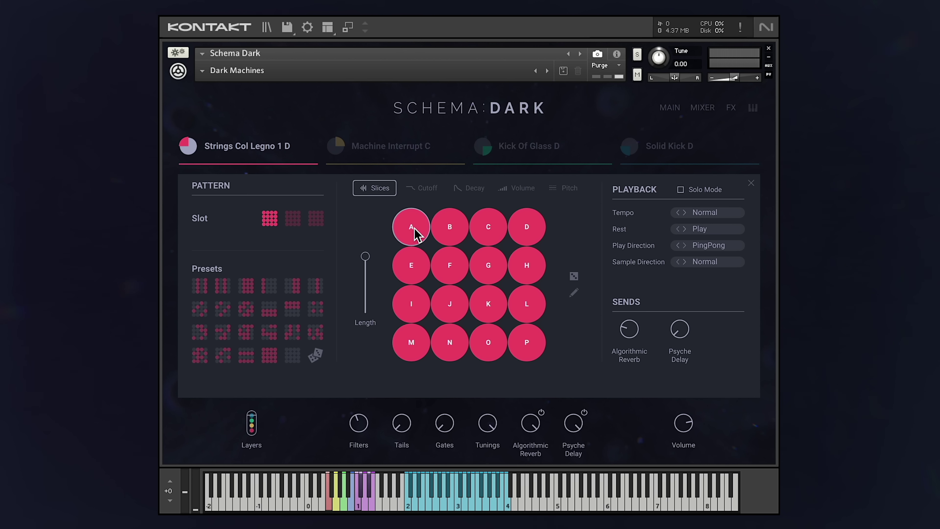
left_click(429, 189)
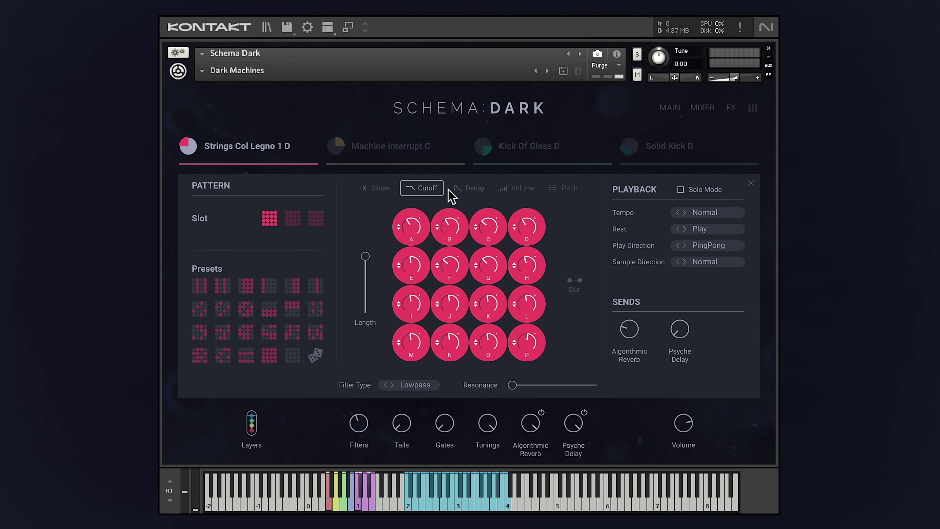
left_click(473, 191)
left_click(515, 189)
left_click(560, 189)
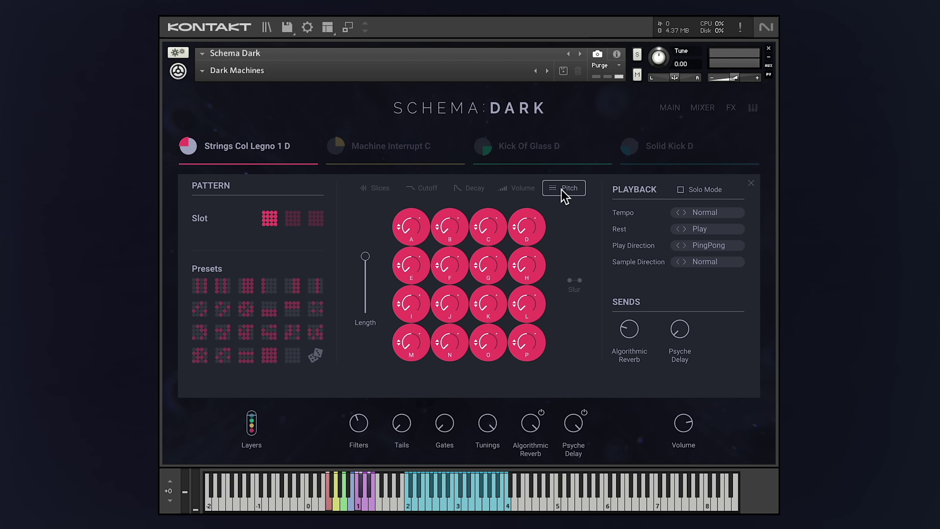
left_click(678, 245)
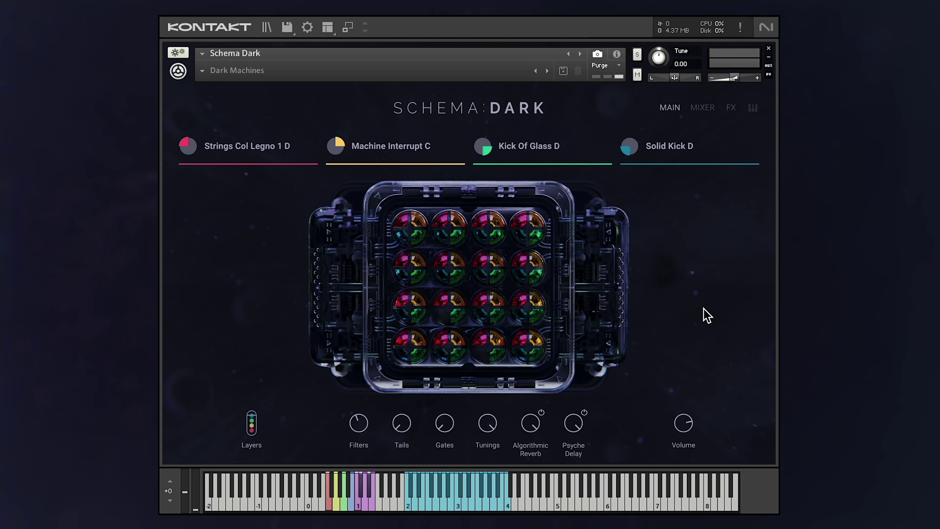
- Browse the loops for sound layer 1 by the Orchestral, Drums, SFX, Drones, Basses and Other categories
left_click(252, 148)
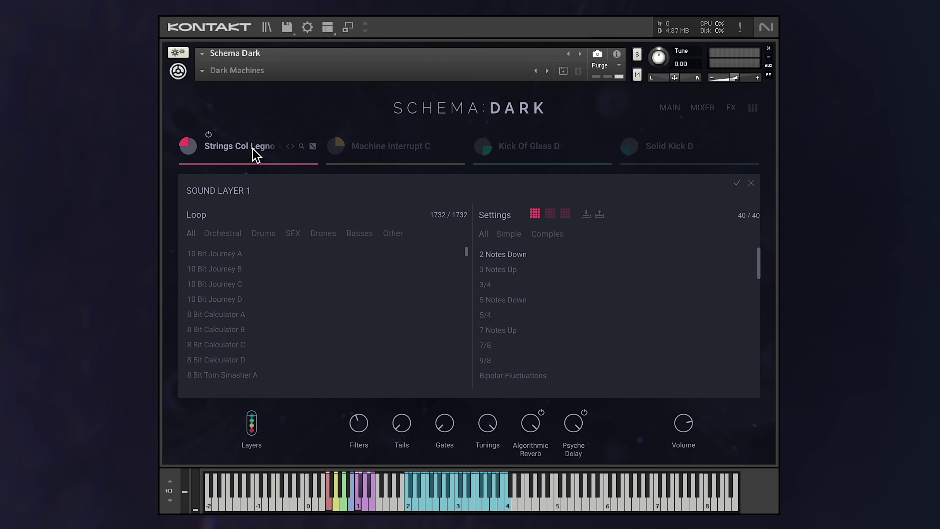
left_click_drag(466, 285, 465, 238)
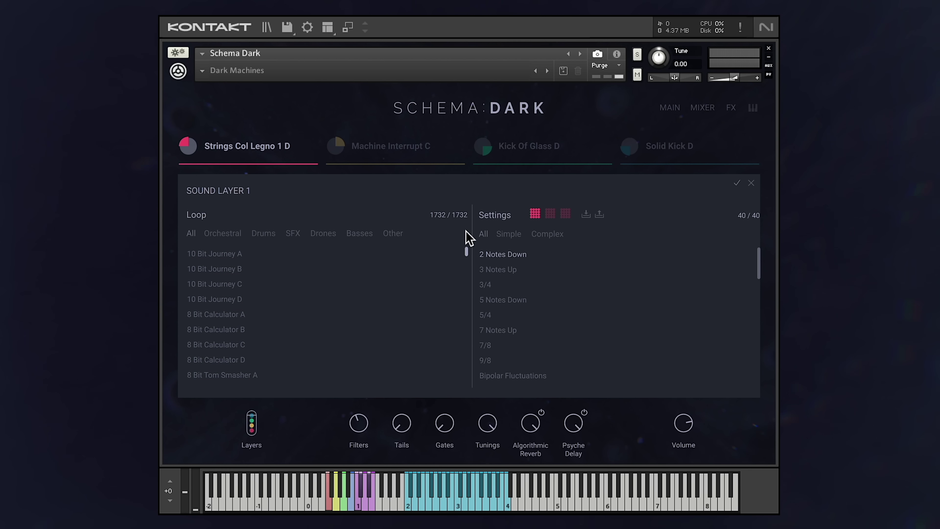
left_click(235, 237)
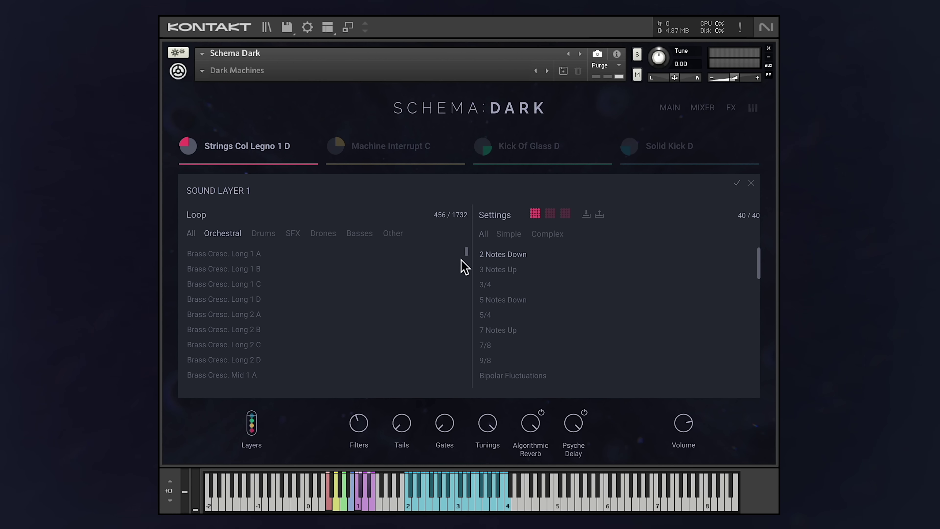
mouse_move(466, 253)
left_mouse_down()
mouse_move(466, 372)
mouse_move(471, 244)
left_mouse_up()
left_click(268, 234)
left_click(245, 234)
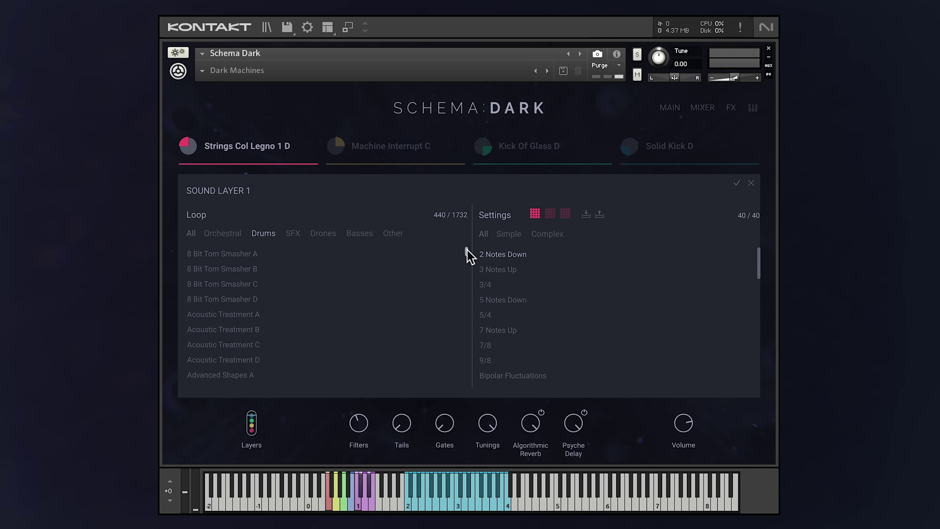
left_click_drag(465, 254, 466, 226)
left_click(293, 233)
left_click(323, 233)
left_click(359, 233)
left_click(393, 234)
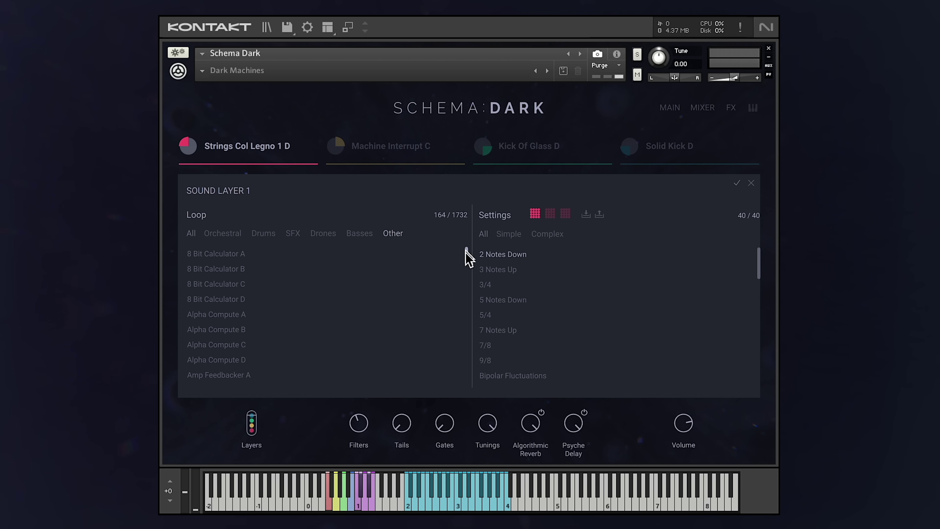
left_click_drag(467, 255, 467, 230)
left_click(391, 233)
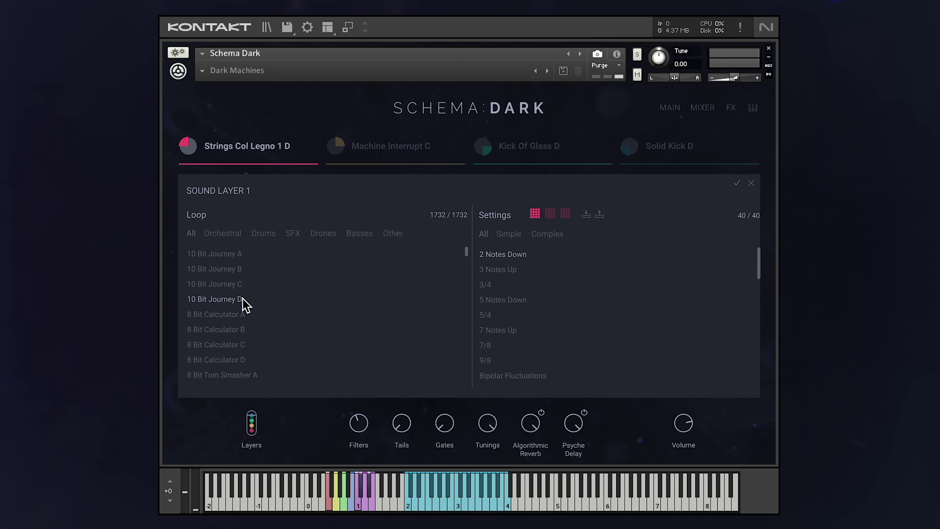
- Audition the Orchestral loops Brass Cresc. Long 1 A, B and C in sound layer 1, and load Brass Cresc. Long 1 D
left_click(224, 234)
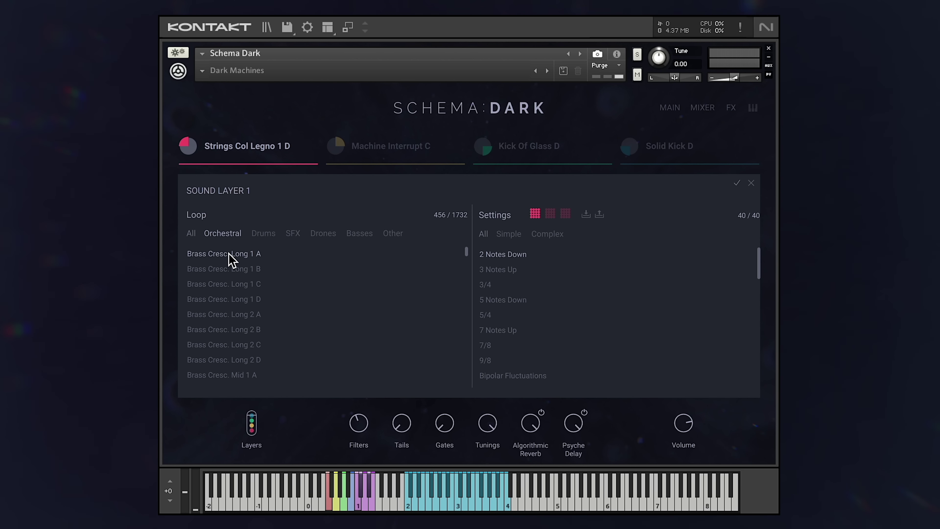
left_click(229, 255)
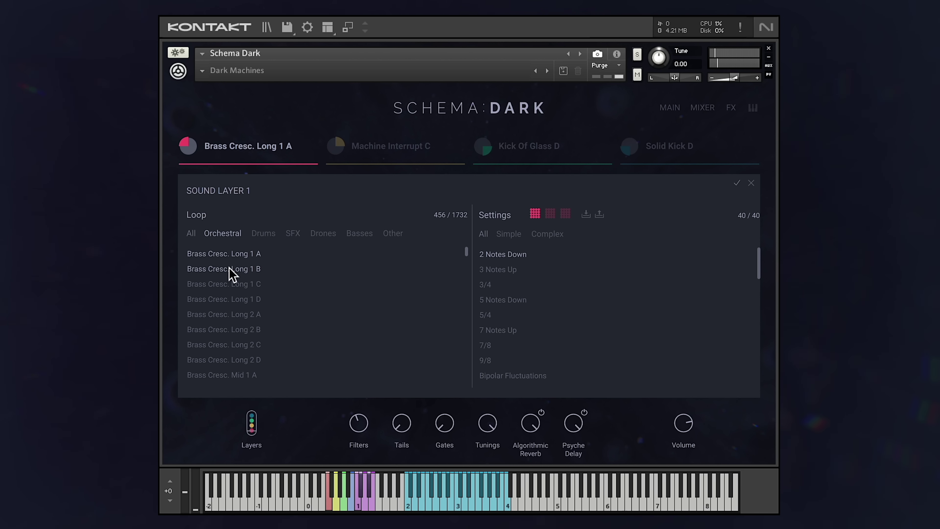
left_click(230, 268)
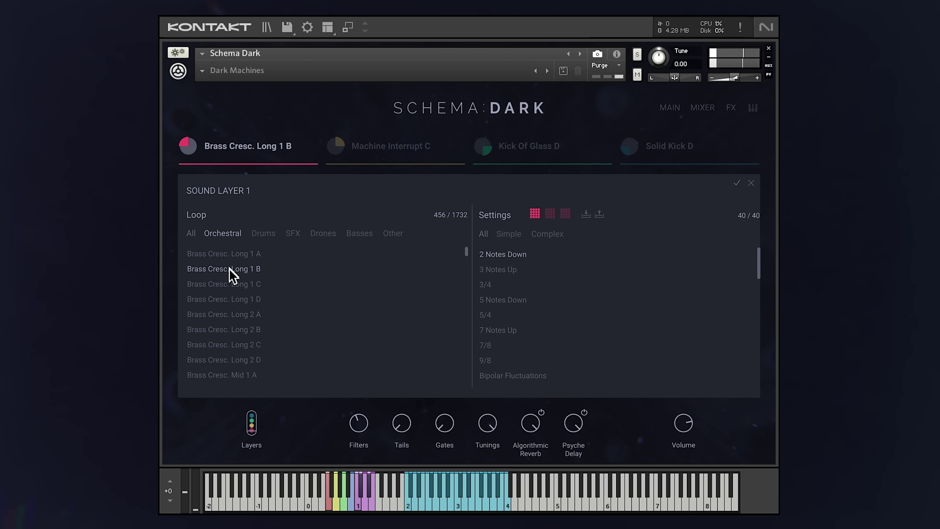
left_click(229, 283)
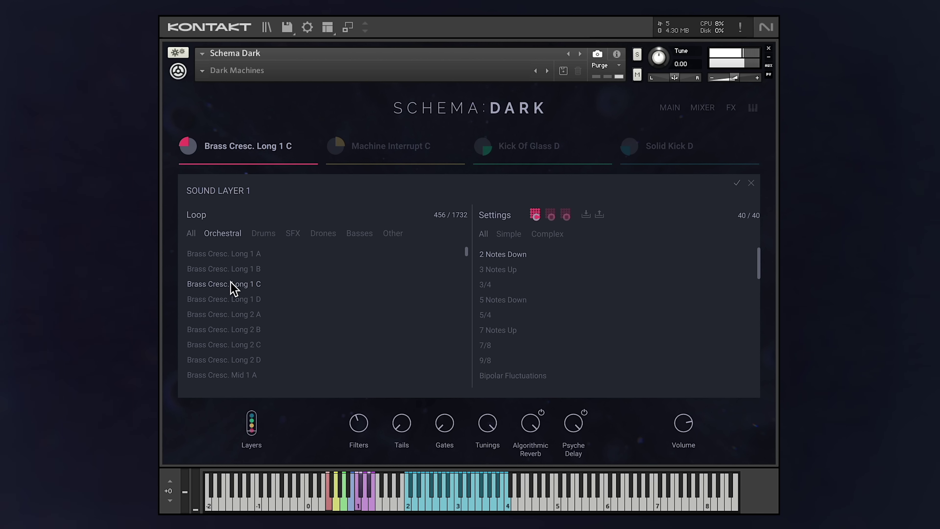
left_click(233, 300)
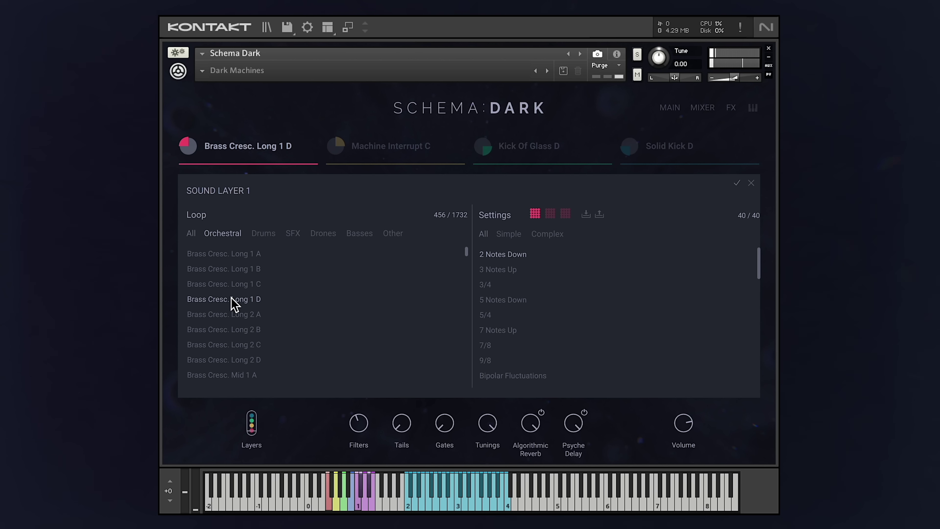
- Randomize the slice order of the Brass Cresc. Long 1 D layer twice
left_click(188, 146)
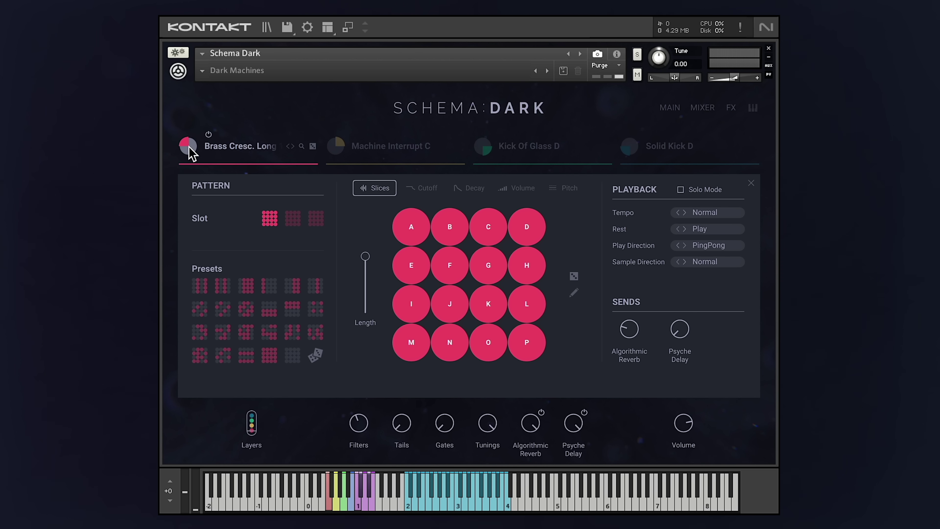
left_click(573, 277)
left_click(574, 277)
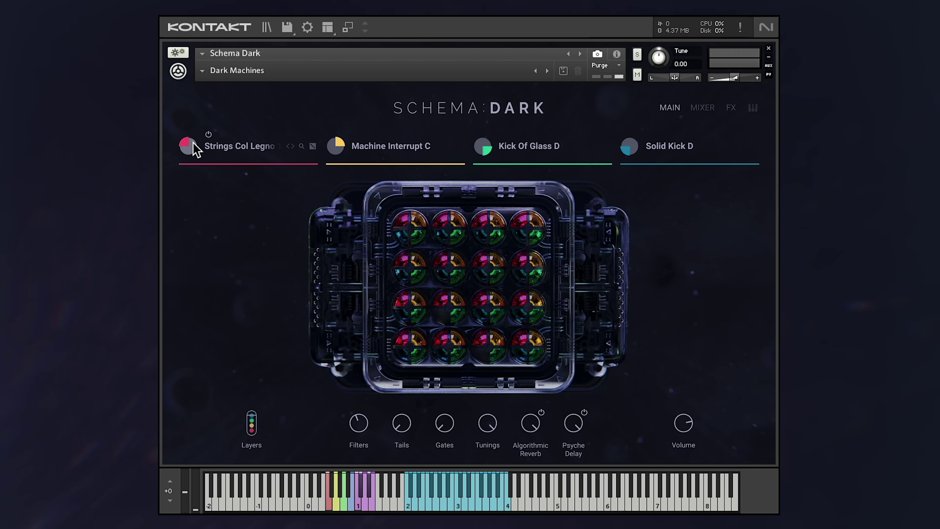
- Enable Solo Mode for the Strings Col Legno 1 D layer and set its Play Direction to Forward
left_click(191, 149)
left_click(681, 189)
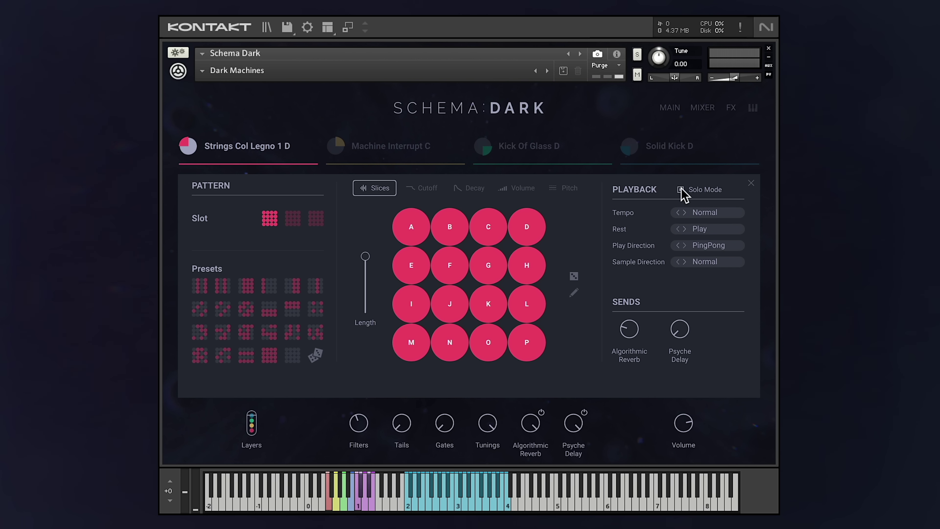
left_click(677, 245)
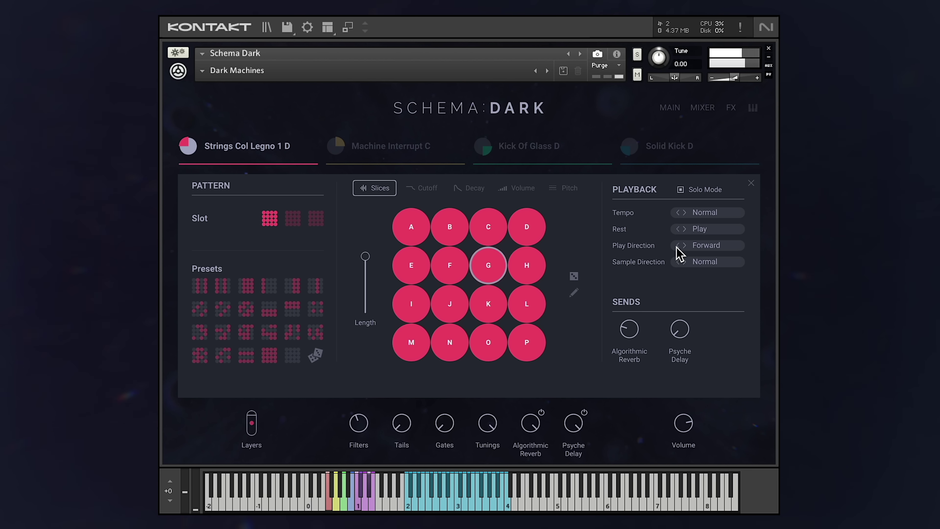
- Load the Basses loop Acid Line C into sound layer 1 and return to its pattern editor
left_click(211, 152)
left_click(208, 345)
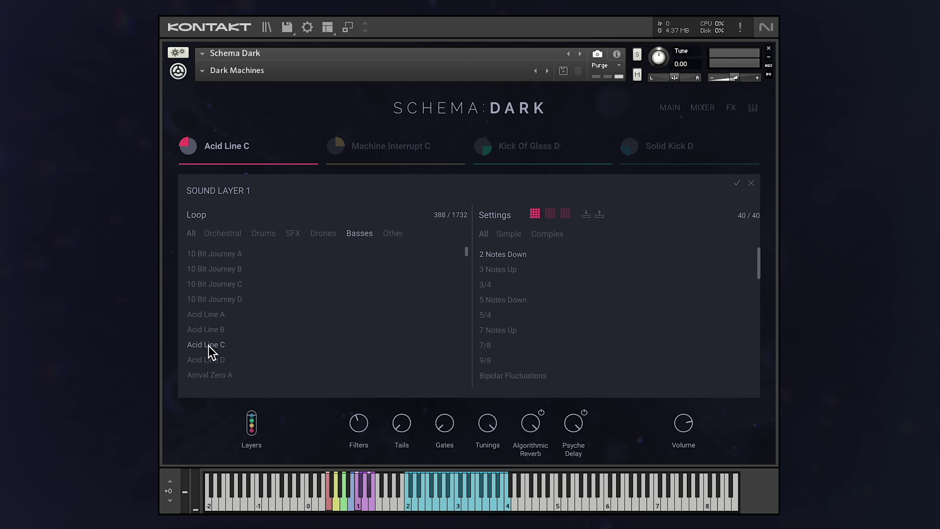
left_click(189, 151)
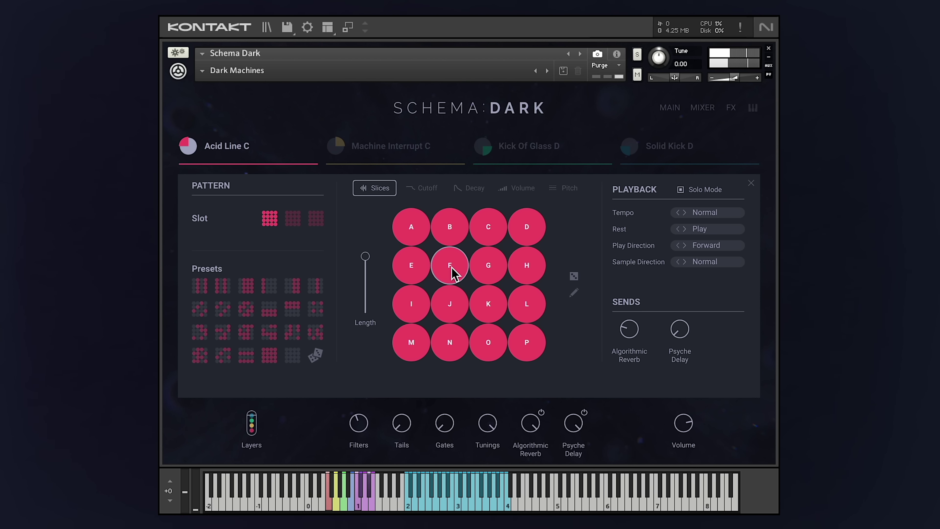
- Enable slice editing for Acid Line C and try slices B, D, E and G on the first step, ending with slice H
left_click(574, 293)
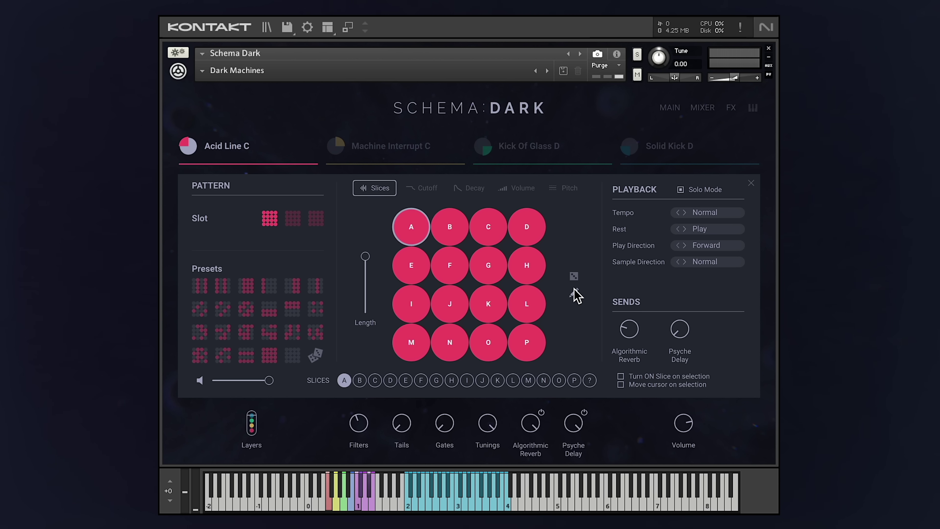
left_click(359, 380)
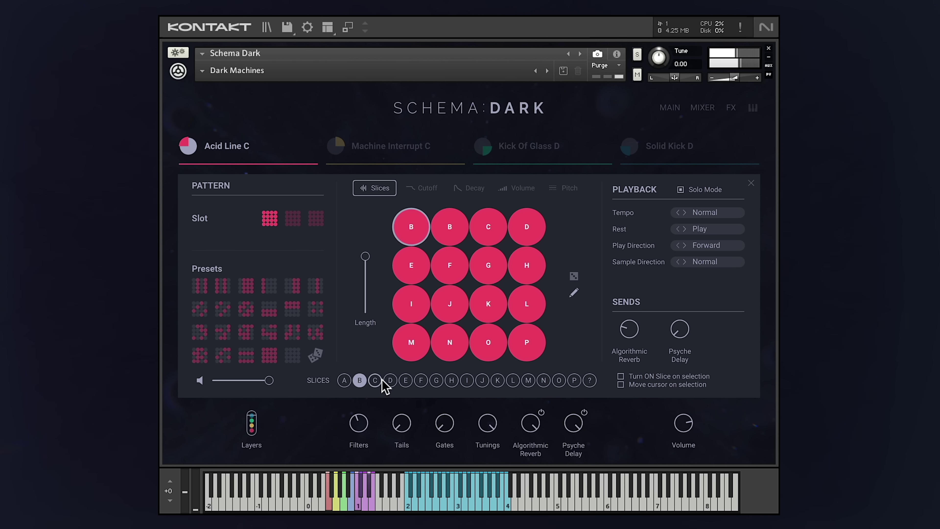
left_click(390, 380)
left_click(406, 380)
left_click(436, 380)
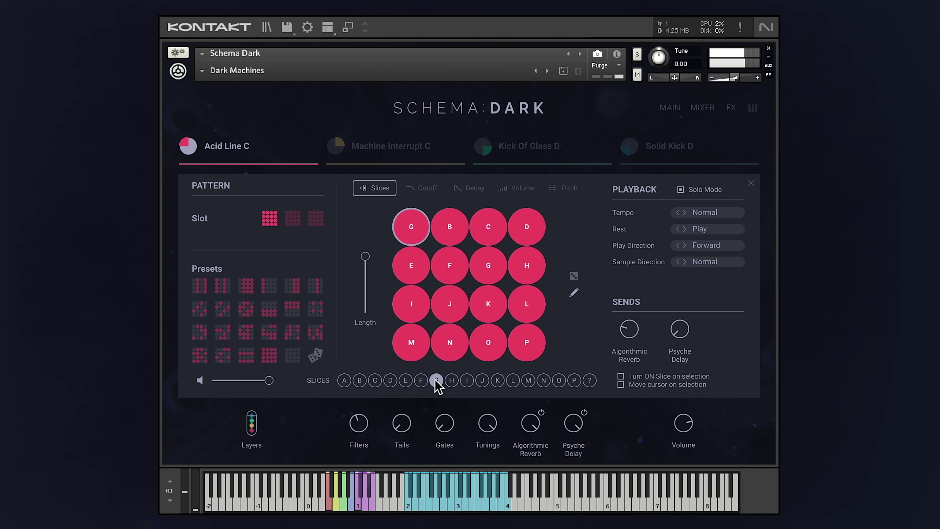
left_click(451, 380)
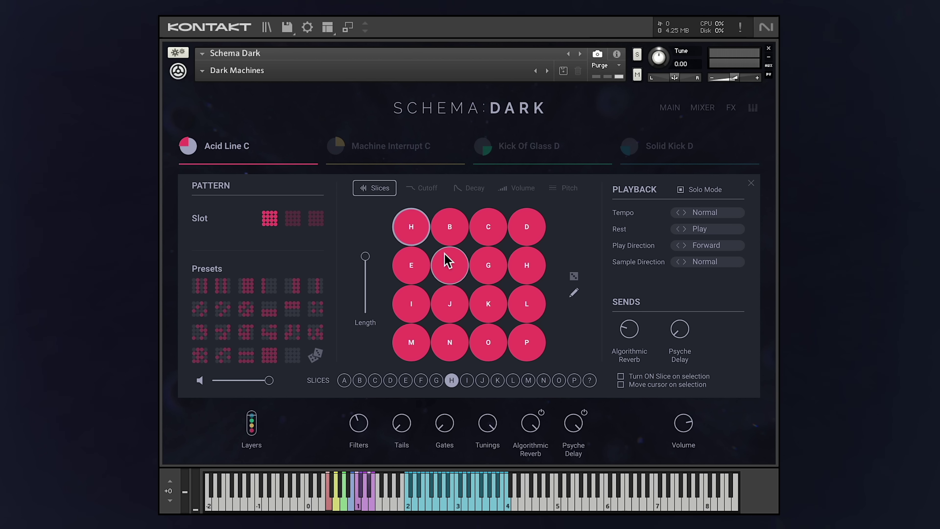
- Assign slice H to the second step and K to the third, try N and O on the fourth, and shorten the pattern length
left_click(450, 226)
left_click(452, 380)
left_click(488, 227)
left_click(497, 380)
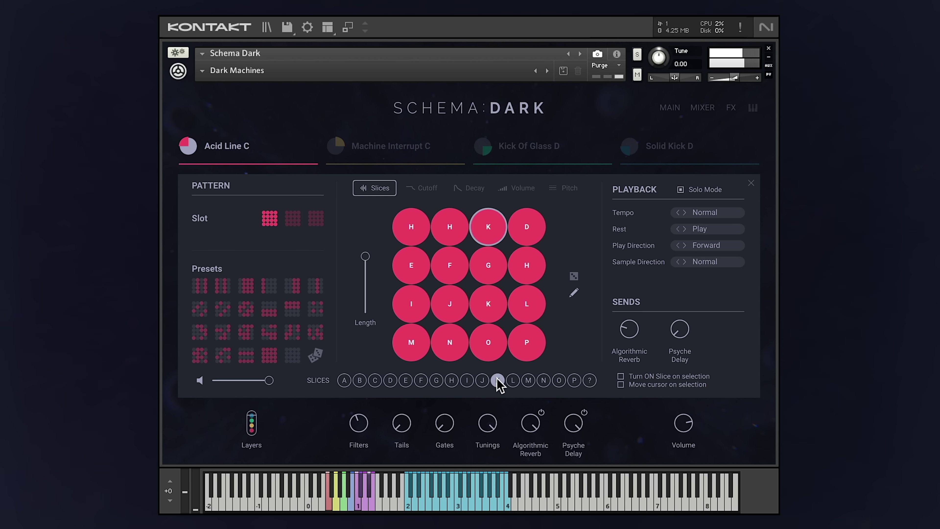
left_click(526, 227)
left_click(543, 380)
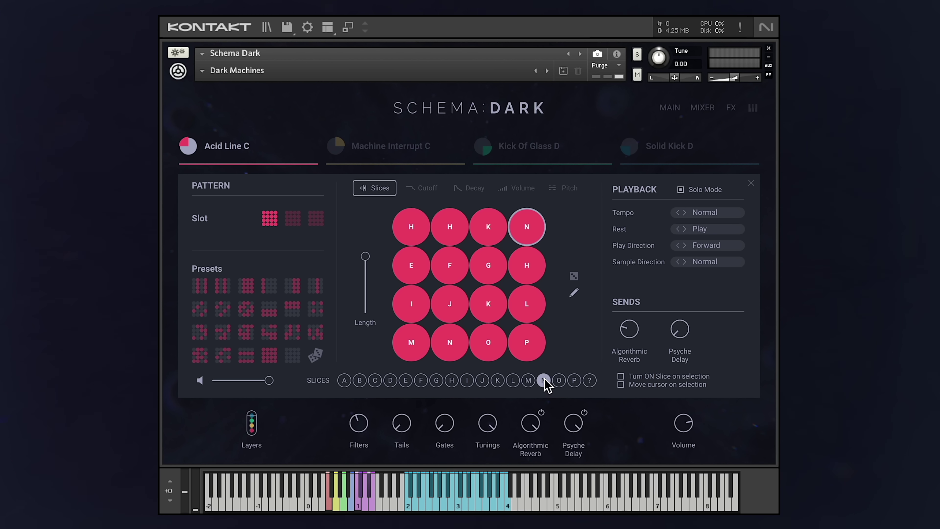
left_click(559, 380)
left_click_drag(366, 266, 364, 308)
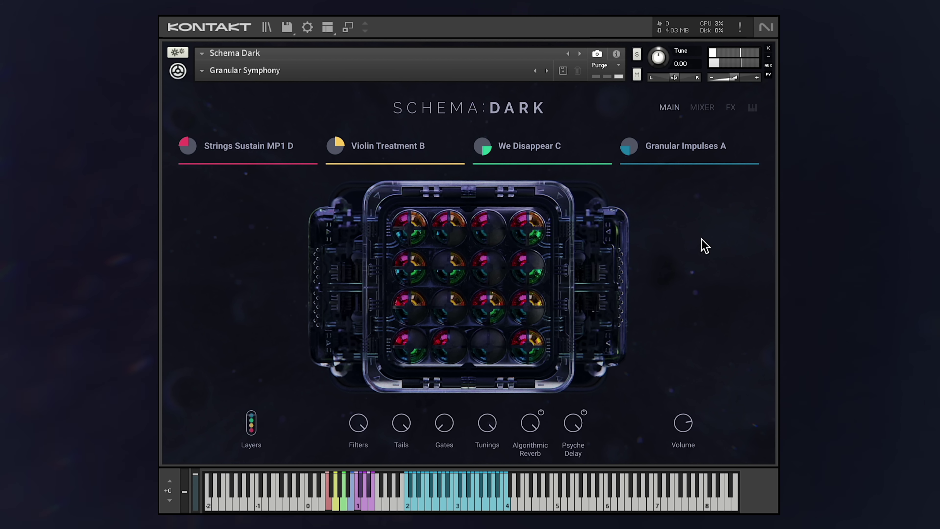
- Open the pattern editor of the Strings Sustain MP1 D layer and turn on steps J, F and O
mouse_move(273, 154)
left_click(192, 146)
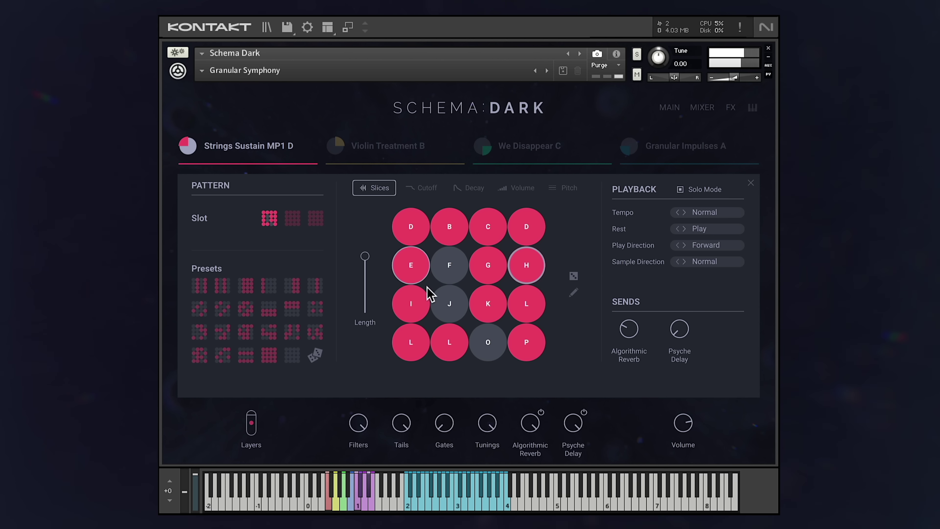
left_click(449, 307)
left_click(448, 268)
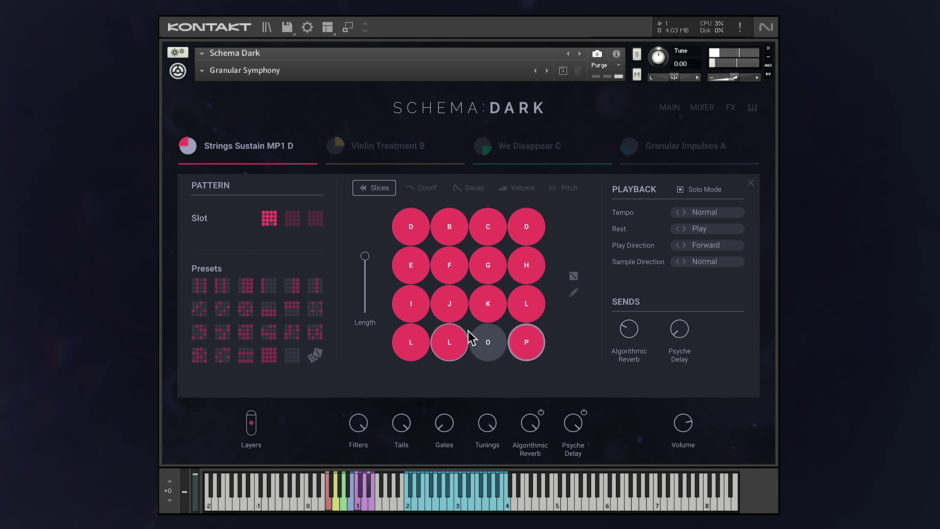
left_click(477, 341)
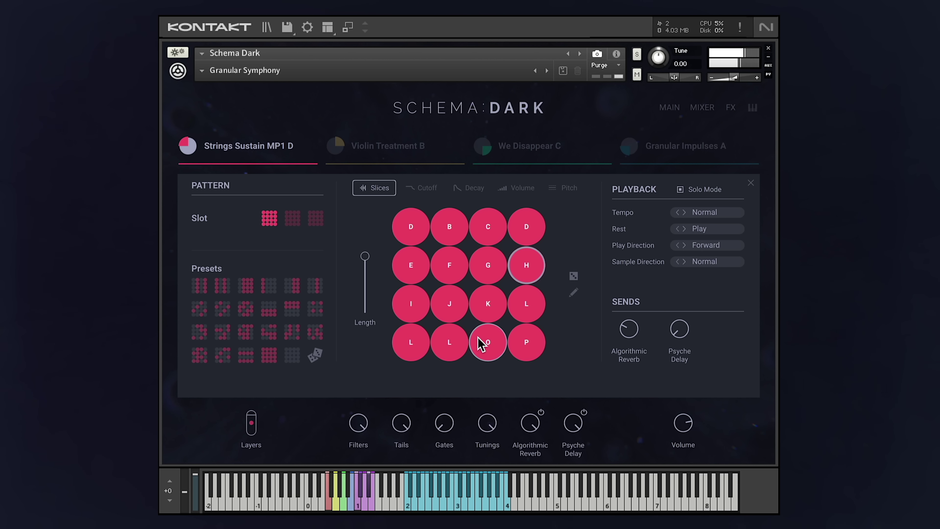
- Turn off steps B, F and J in the second column, plus L and H in the fourth column
left_click(449, 235)
left_click(449, 258)
left_click(454, 301)
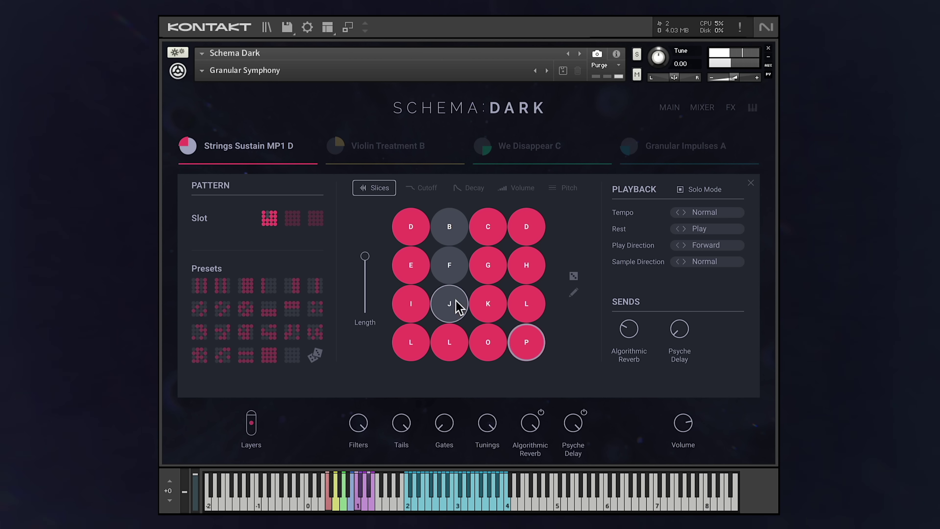
left_click(527, 296)
left_click(529, 255)
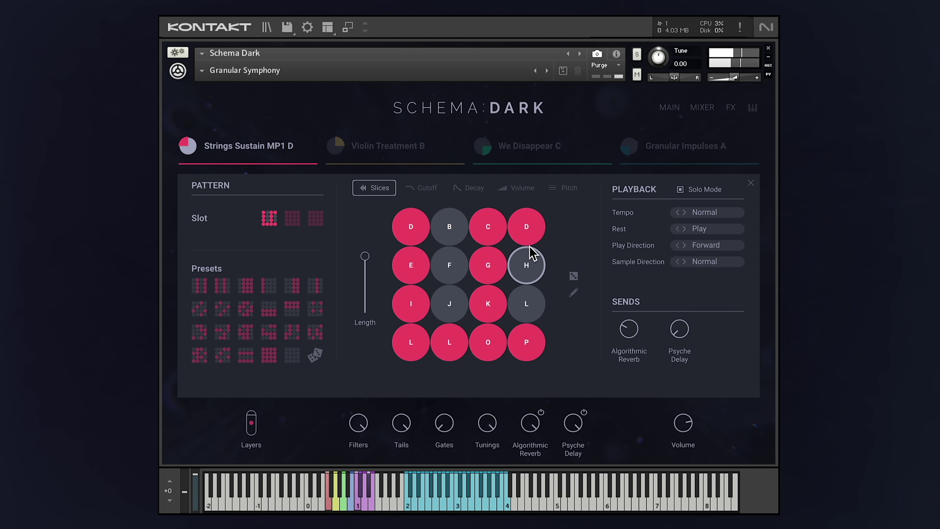
- Try four different pattern presets on the first slot, ending with the alternating columns, and randomize the active steps twice
left_click(315, 331)
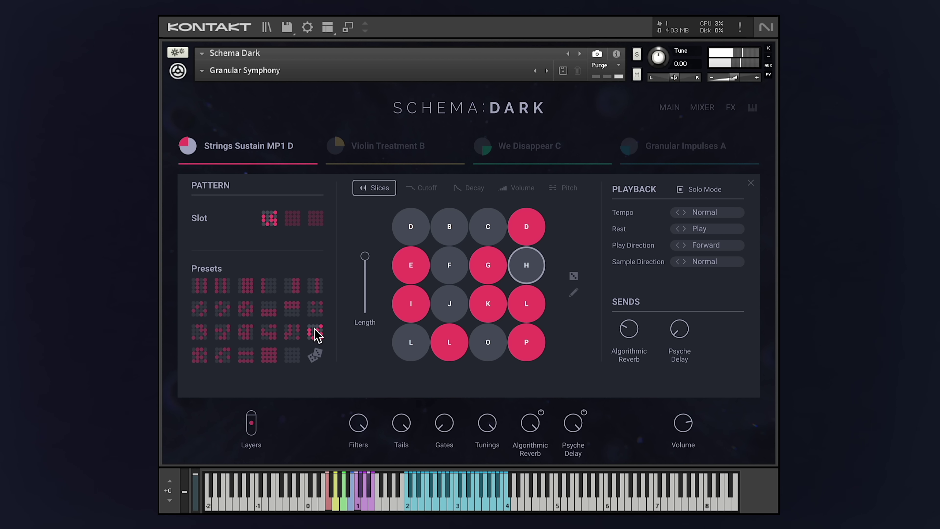
left_click(246, 356)
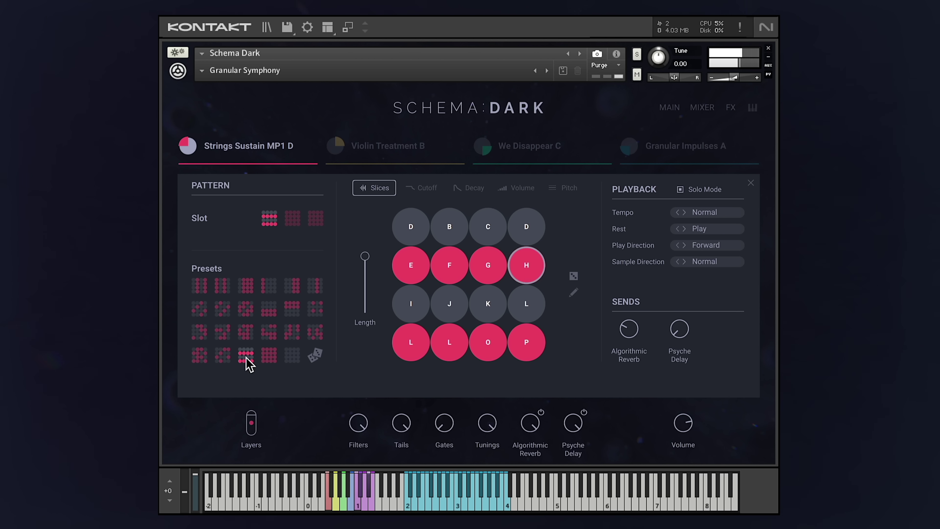
left_click(224, 309)
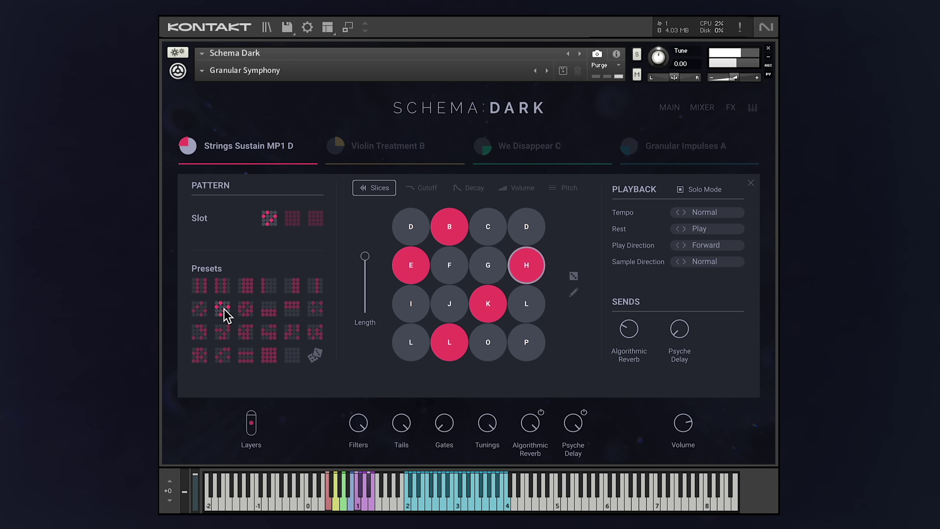
left_click(223, 286)
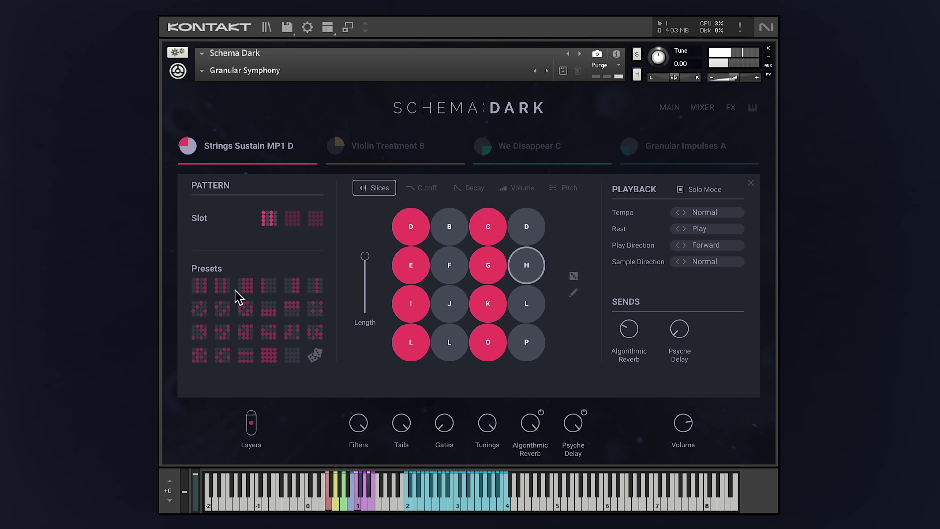
left_click(315, 356)
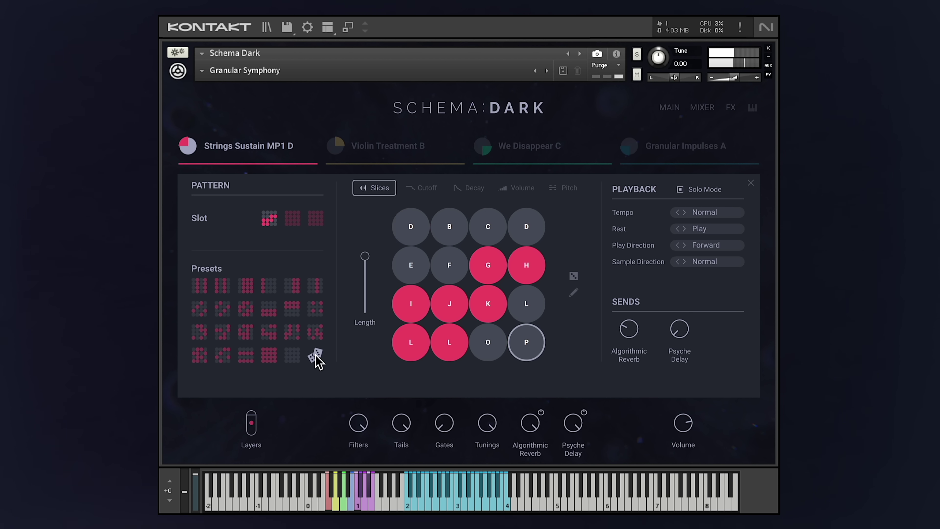
left_click(315, 356)
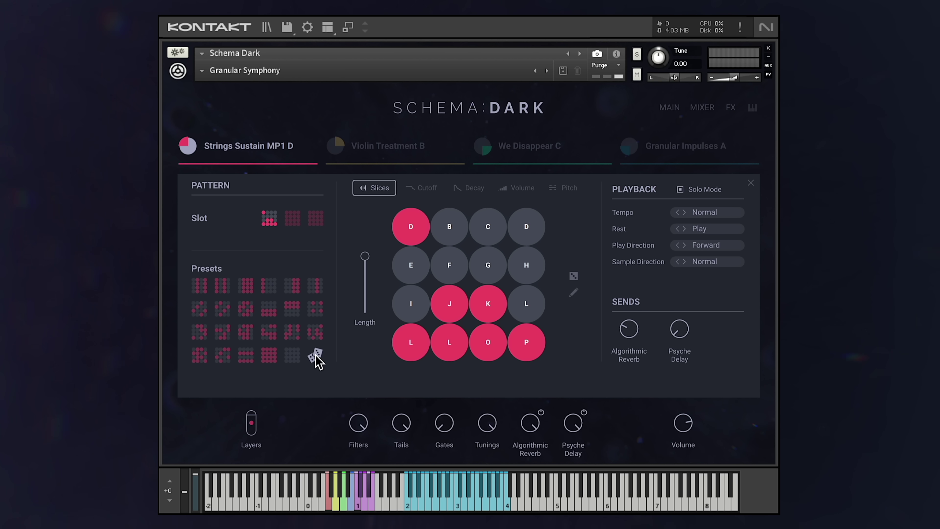
- Load the lower-two-rows preset into slot 3, the alternating-columns preset into slot 2, and the third preset of the second row into slot 1
left_click(293, 218)
left_click(316, 219)
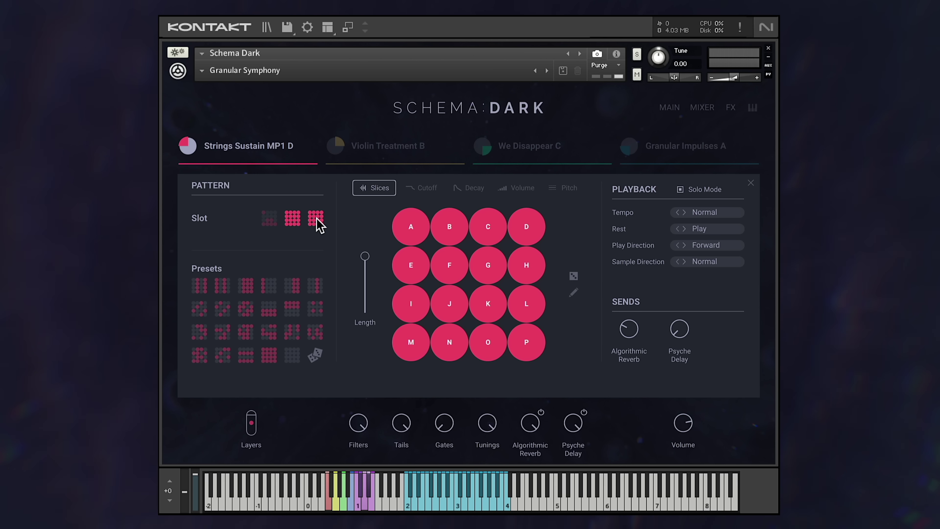
left_click(270, 309)
left_click(292, 221)
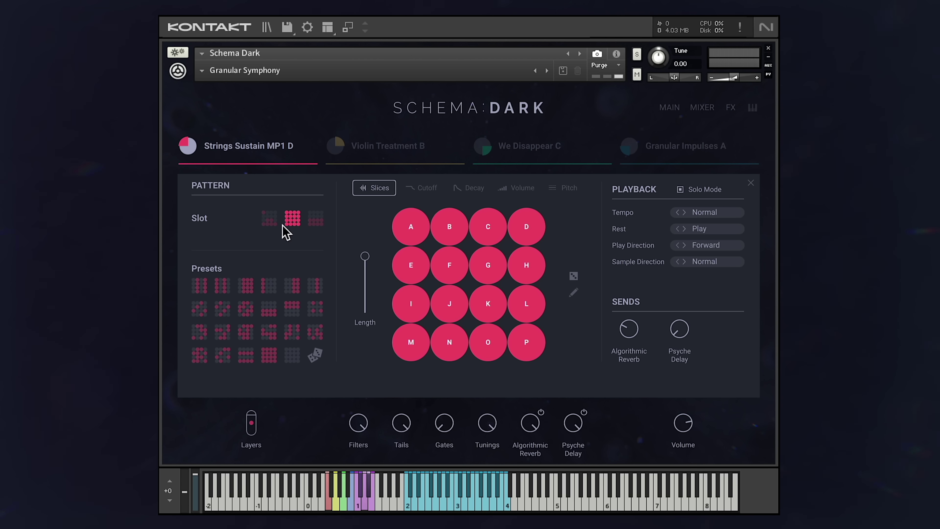
left_click(224, 285)
left_click(267, 220)
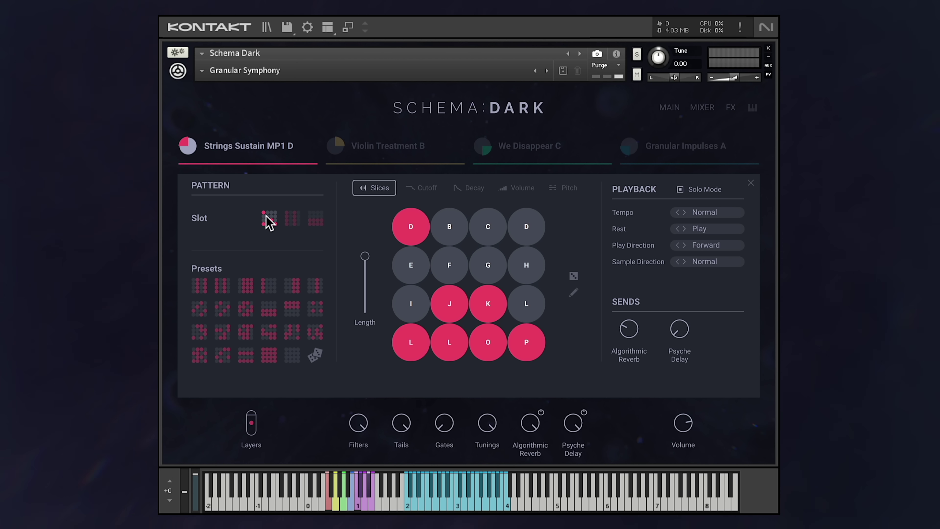
left_click(246, 309)
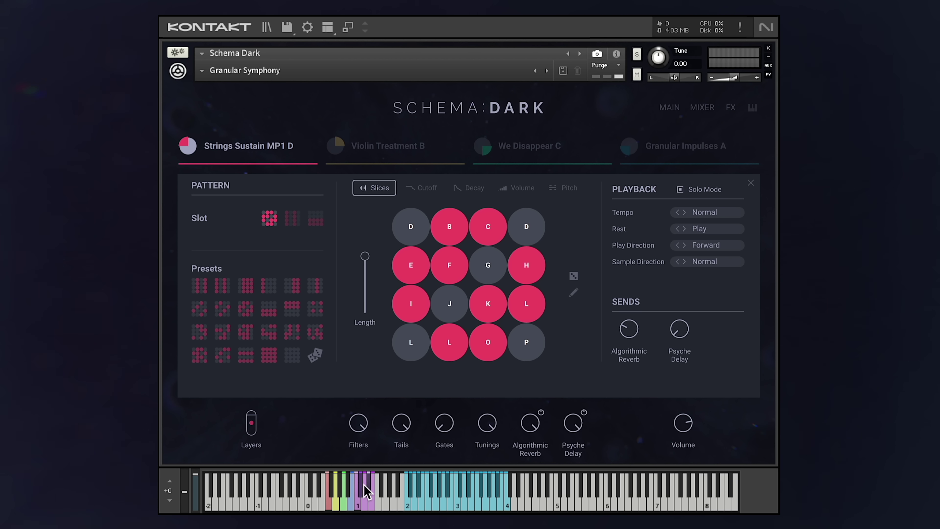
- Switch between the three pattern slots during playback using the purple keyswitches, ending on the third slot
left_click(361, 492)
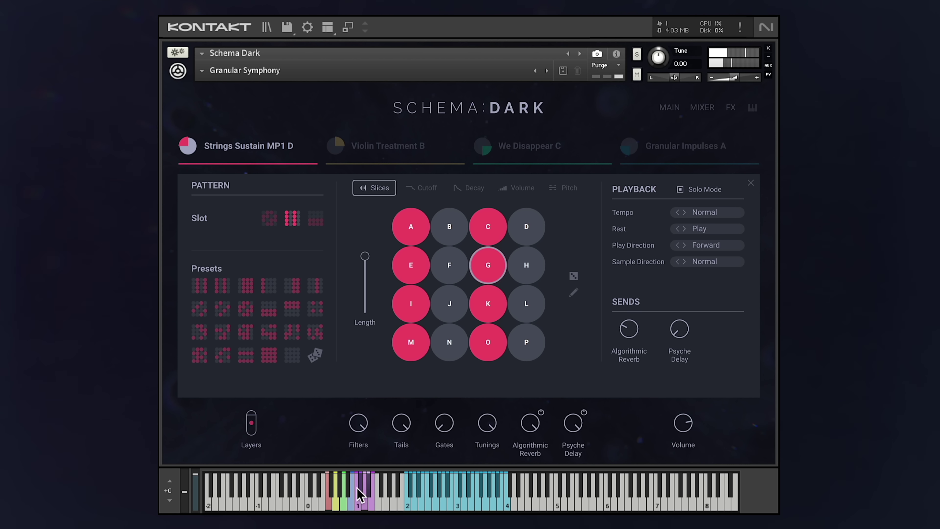
left_click(373, 485)
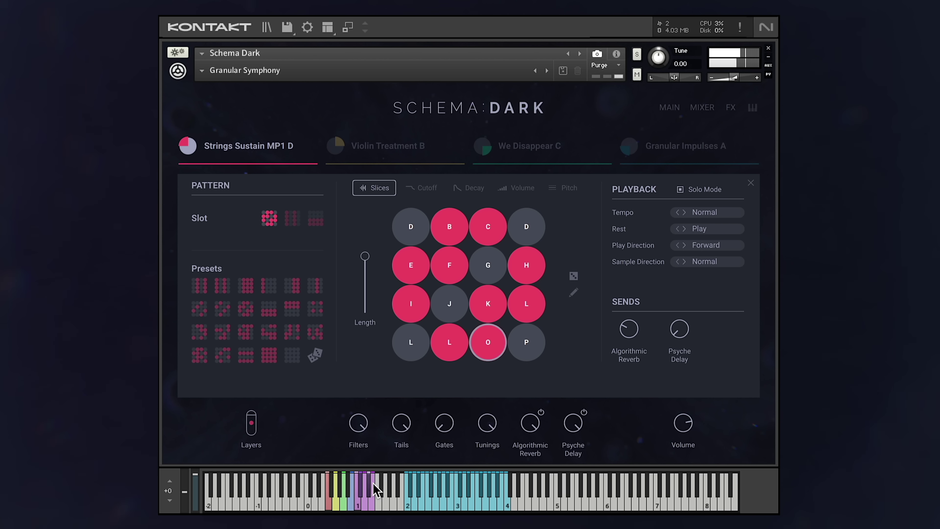
left_click(373, 483)
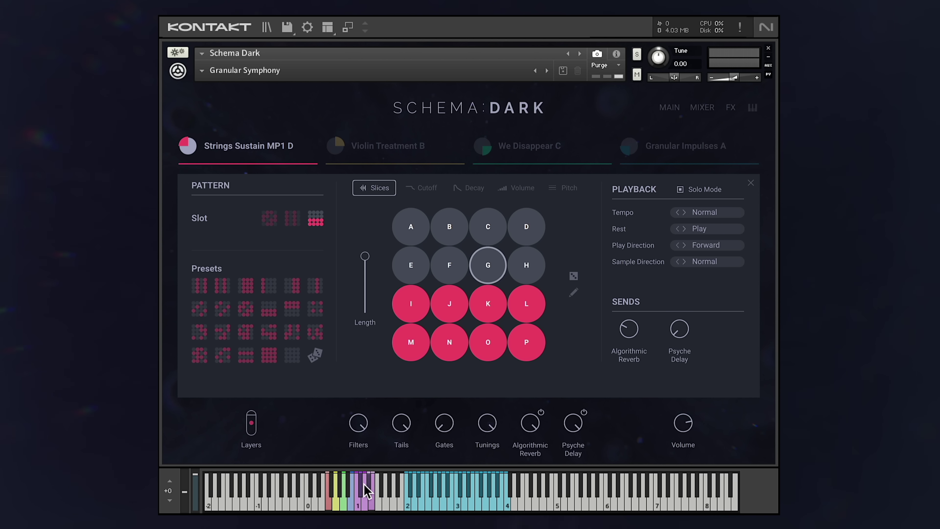
left_click(364, 484)
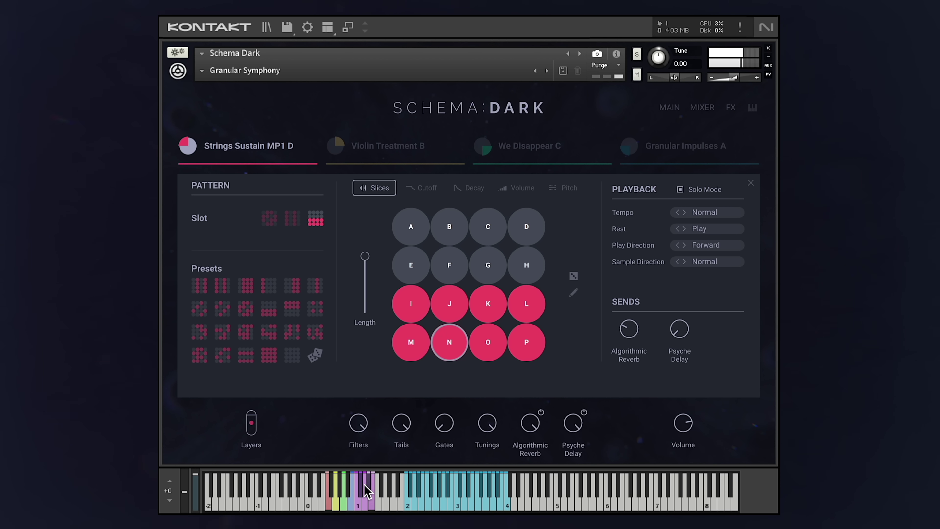
- Apply the all-steps-on preset to the third slot and randomize its slice order
left_click(269, 357)
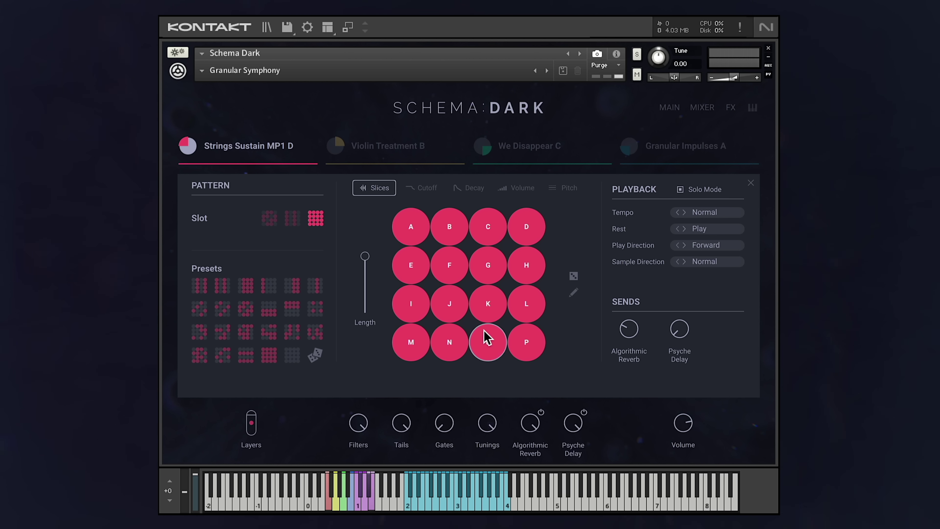
left_click(574, 277)
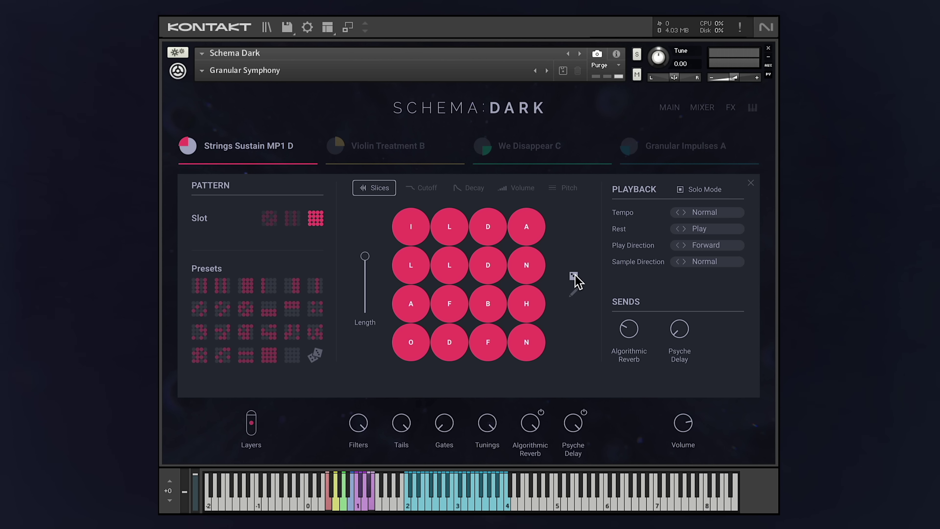
- Enable slice editing, try slices A, B and C on the first step, ending with slice E, and shorten the pattern to eight steps
left_click(574, 295)
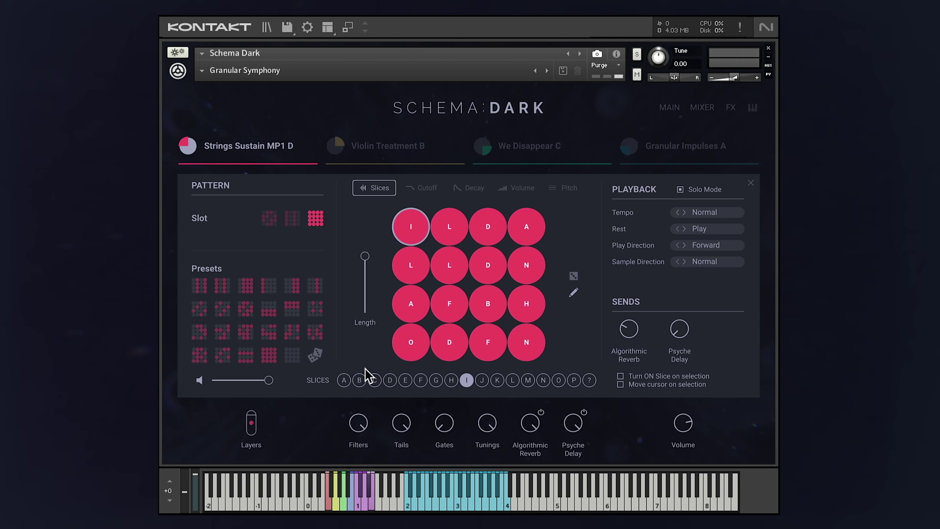
left_click(344, 380)
left_click(359, 379)
left_click(374, 380)
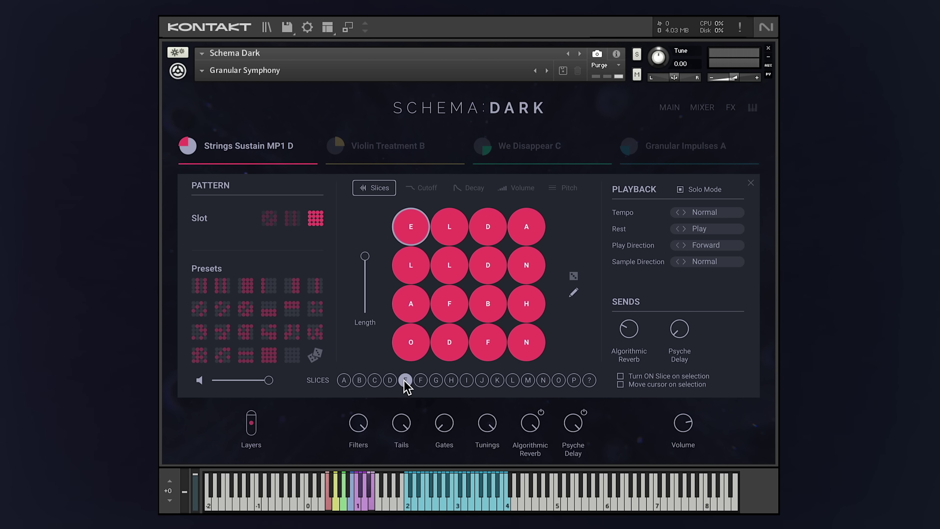
left_click_drag(365, 259, 364, 296)
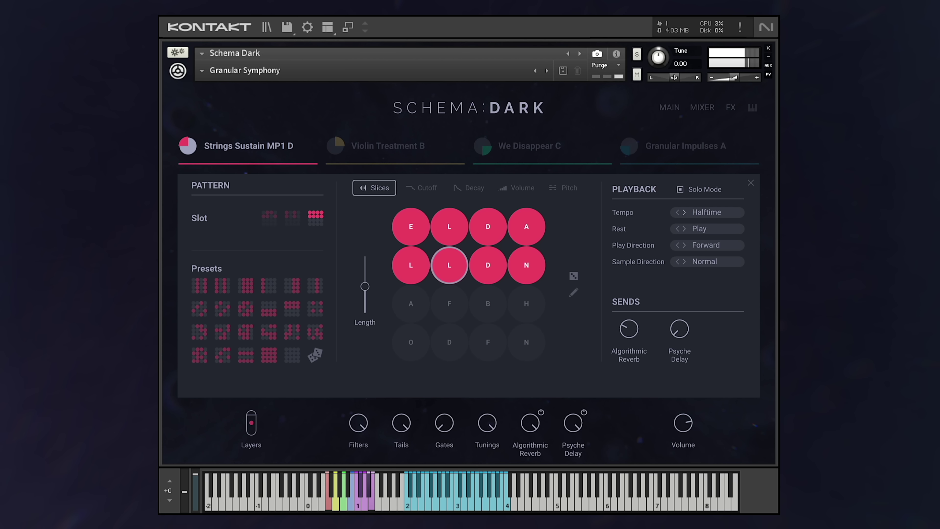
- Set the layer's Tempo to Doubletime and then to Normal, and toggle the D and L steps in the second row
left_click(684, 213)
left_click(684, 212)
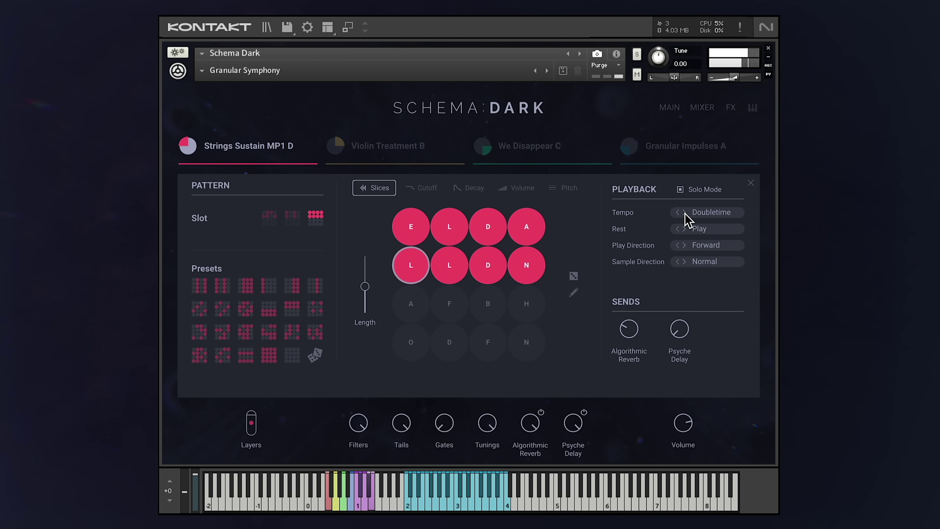
left_click(677, 213)
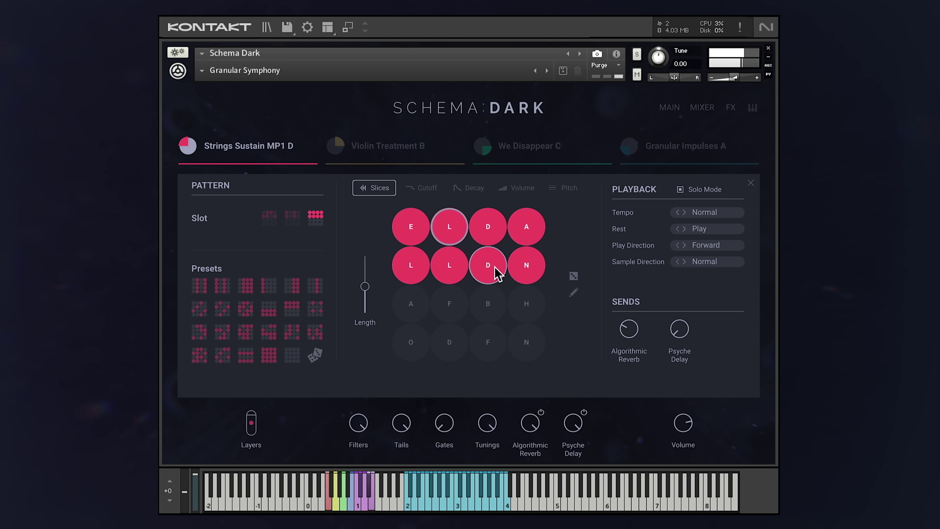
left_click(483, 268)
left_click(464, 266)
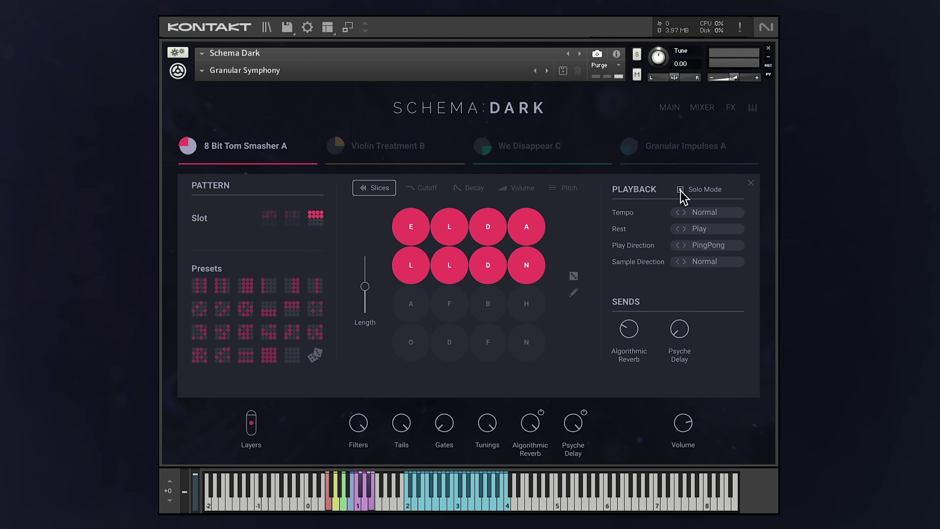
- Set the Sample Direction of the 8 Bit Tom Smasher A layer to Reverse and open the FX page
left_click(684, 261)
left_click(730, 109)
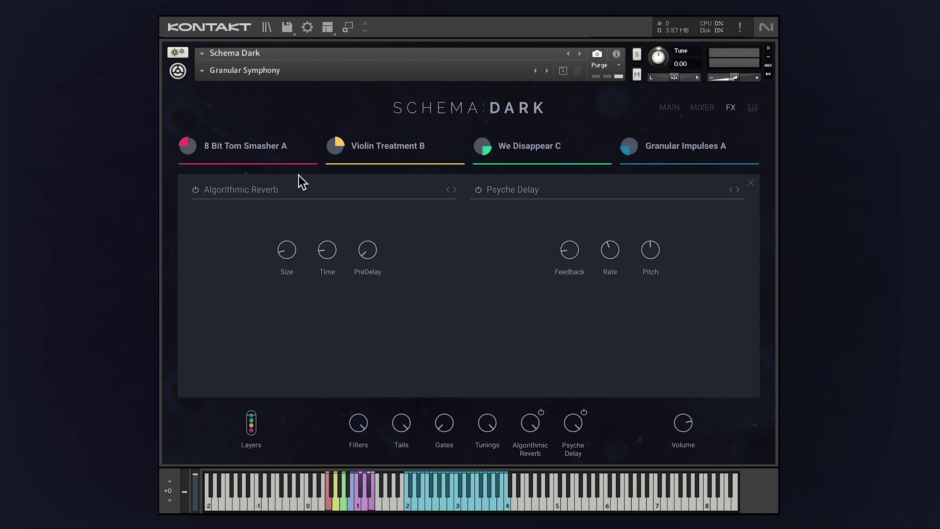
- Raise the 8 Bit Tom Smasher A layer's Algorithmic Reverb and Psyche Delay sends, and open the FX page
left_click(188, 146)
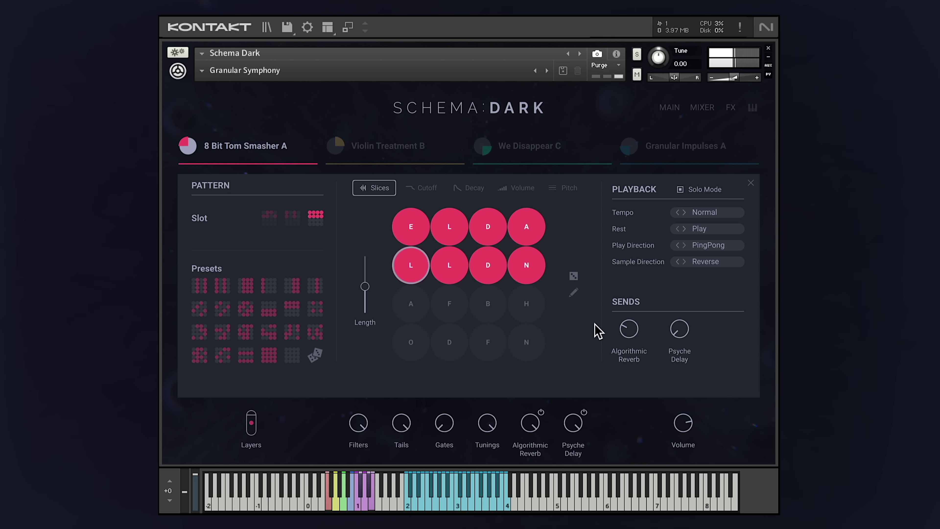
left_click_drag(629, 329, 670, 305)
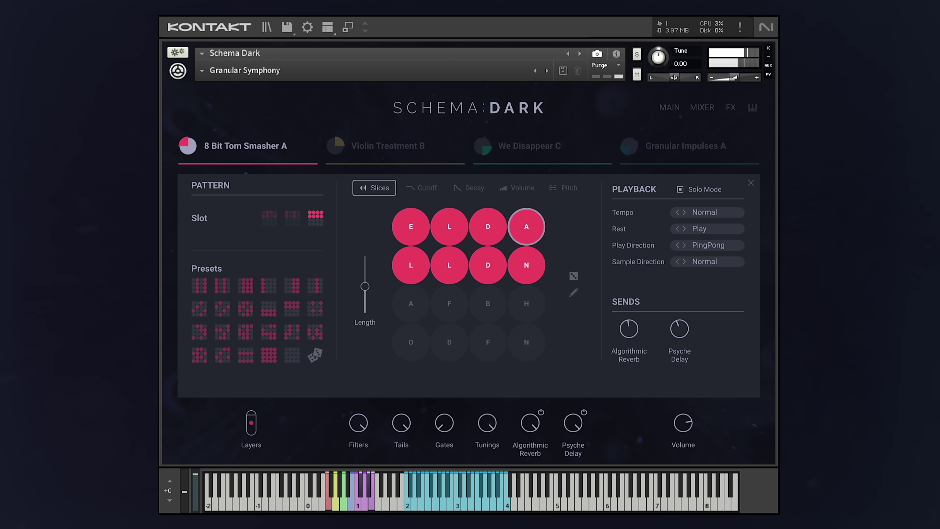
left_click_drag(679, 333, 630, 332)
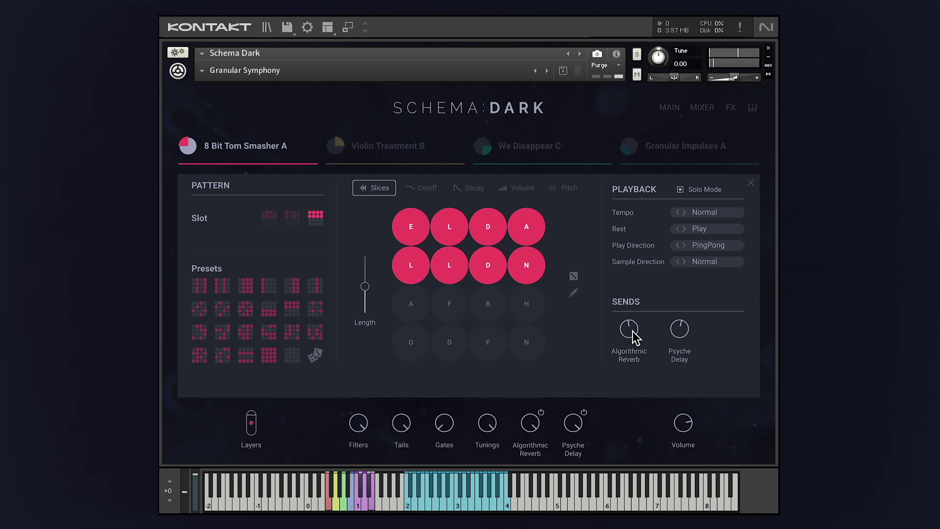
left_click(729, 109)
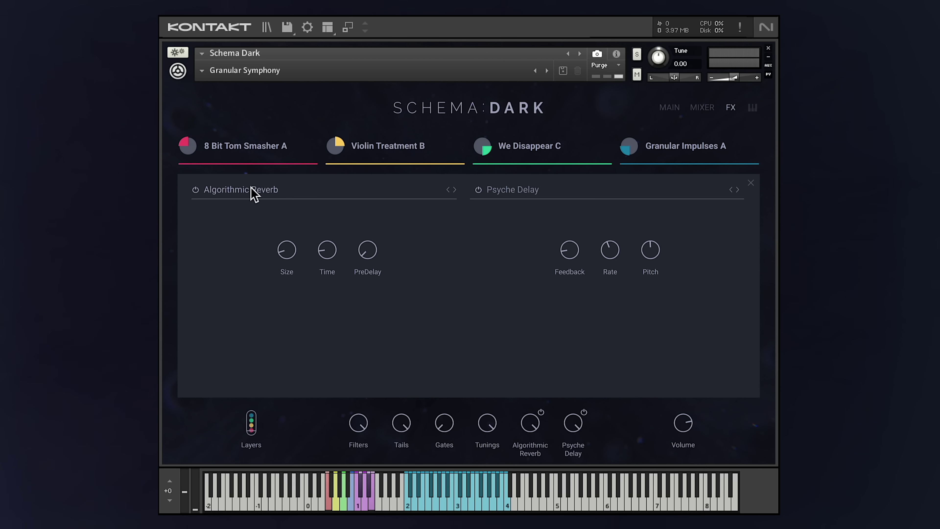
- Check the available effects for the Psyche Delay slot, and replace the Algorithmic Reverb with Convolution Reverb
left_click(516, 190)
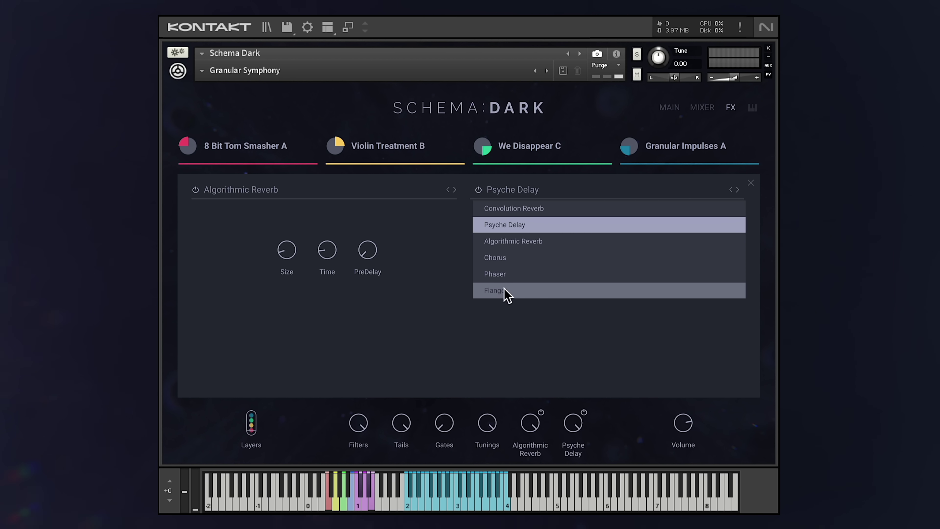
left_click(326, 188)
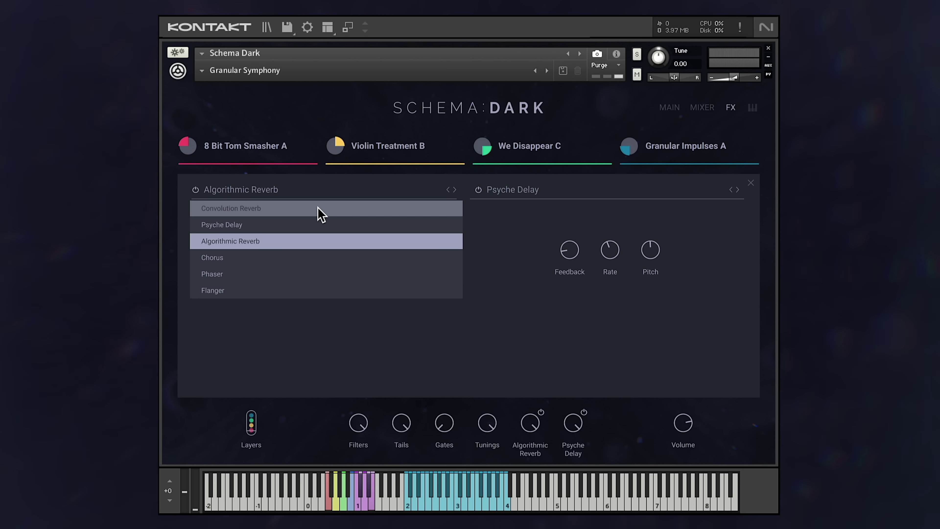
left_click(320, 214)
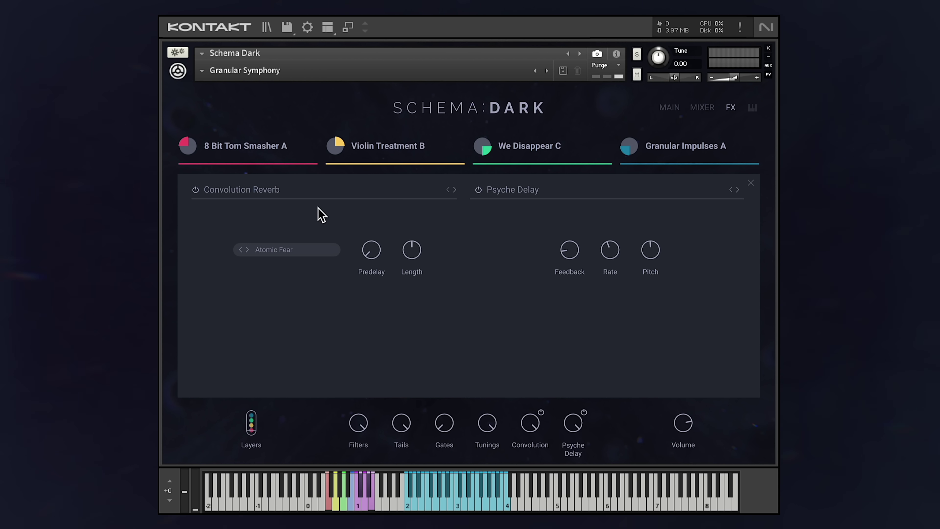
- Try the Alien Recycling impulse in the Convolution Reverb, and switch it to Schemacoustic
left_click(283, 256)
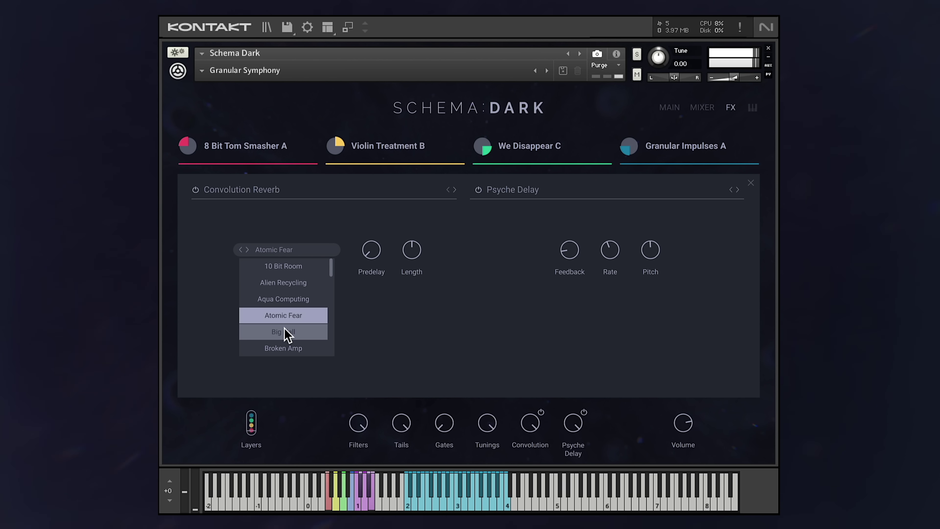
left_click(288, 285)
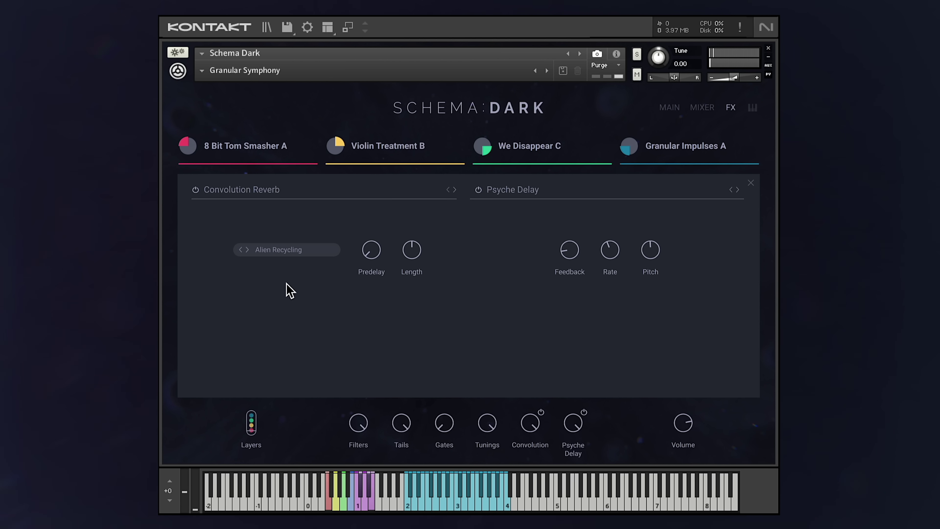
left_click(287, 250)
left_click_drag(331, 265, 330, 332)
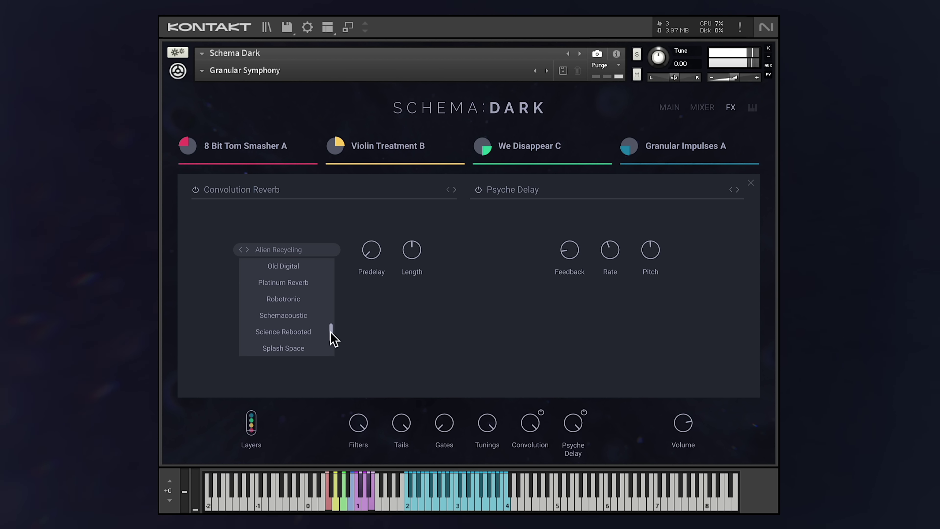
left_click(307, 318)
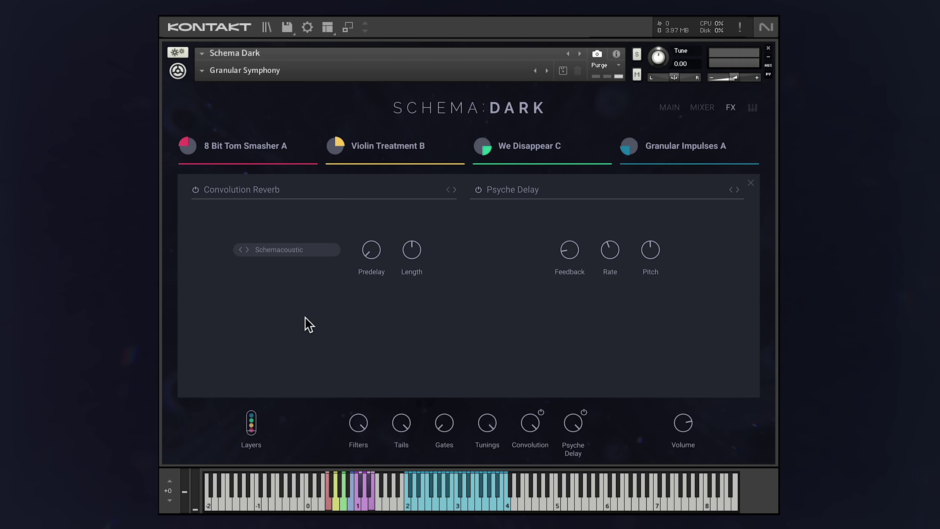
- Filter the first layer's loops to Drums, audition Acoustic Treatment A, and load Advanced Shapes A for use in the pattern editor
left_click(252, 147)
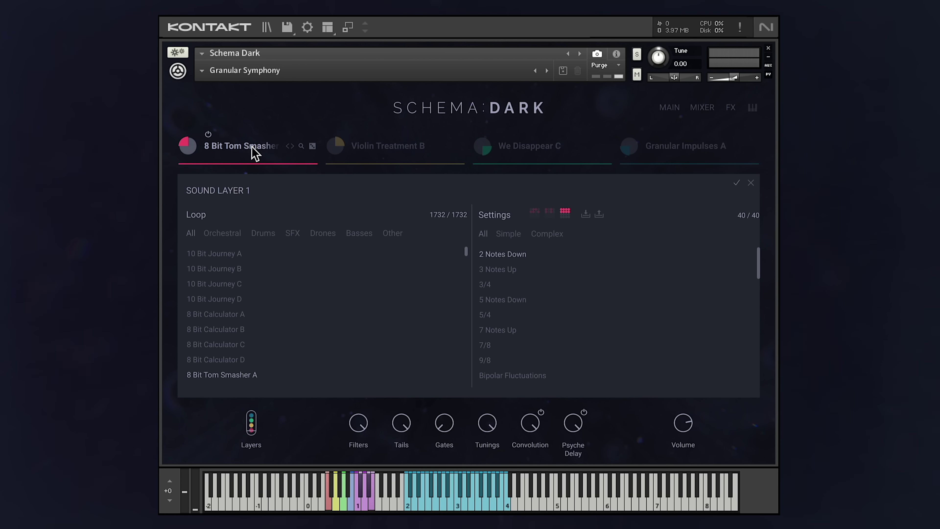
left_click(259, 234)
left_click(246, 315)
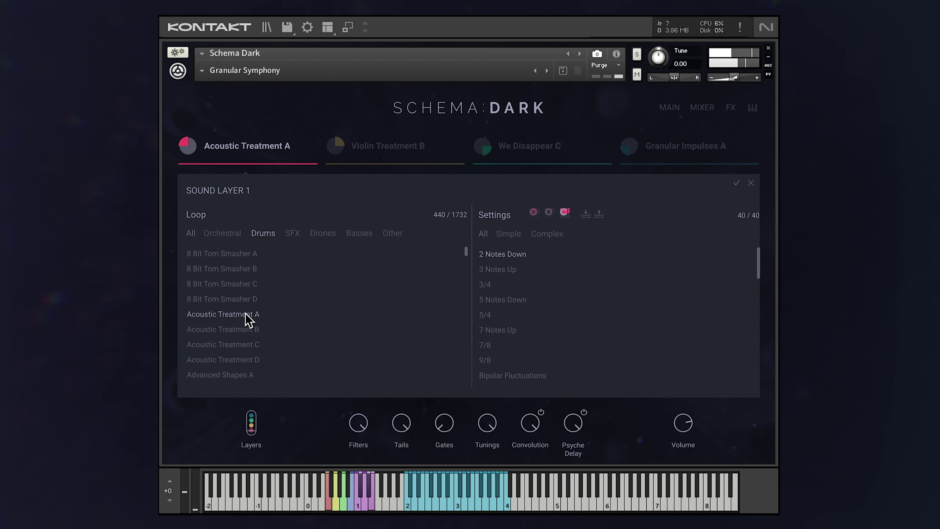
left_click(242, 376)
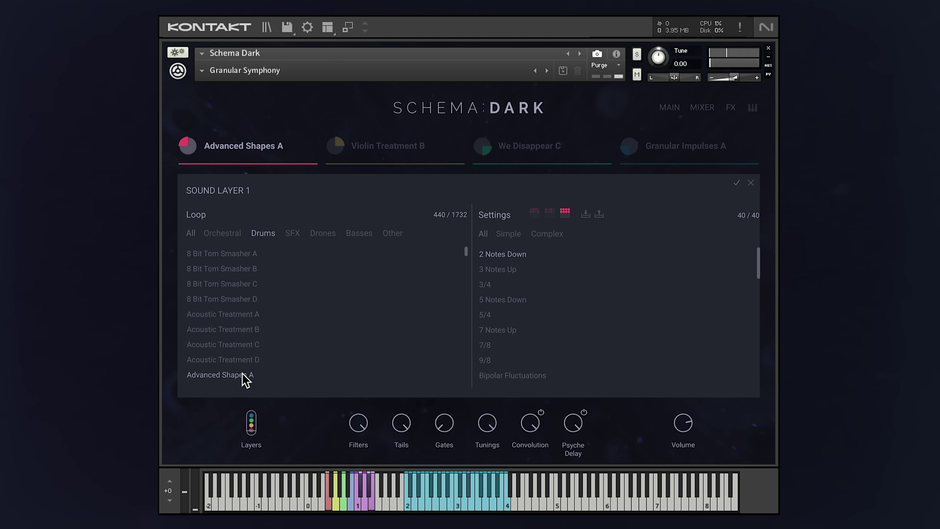
left_click(241, 166)
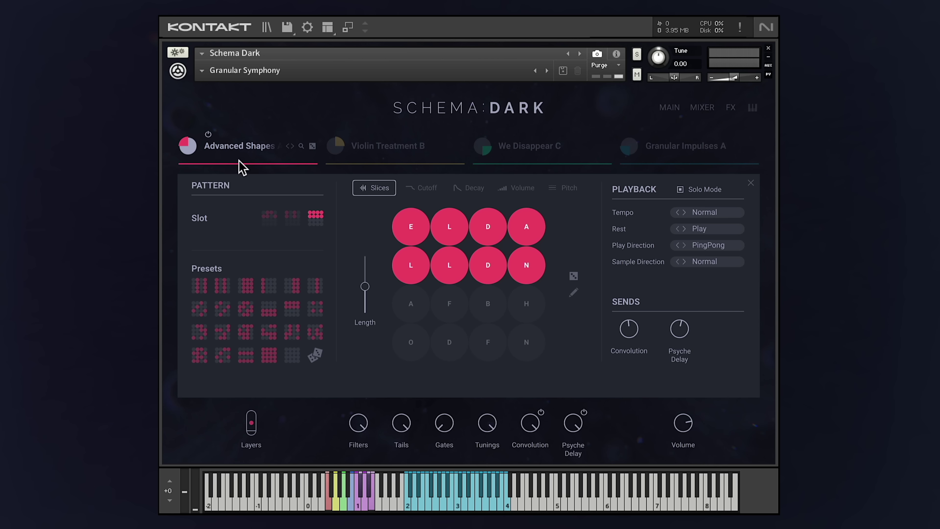
left_click(292, 146)
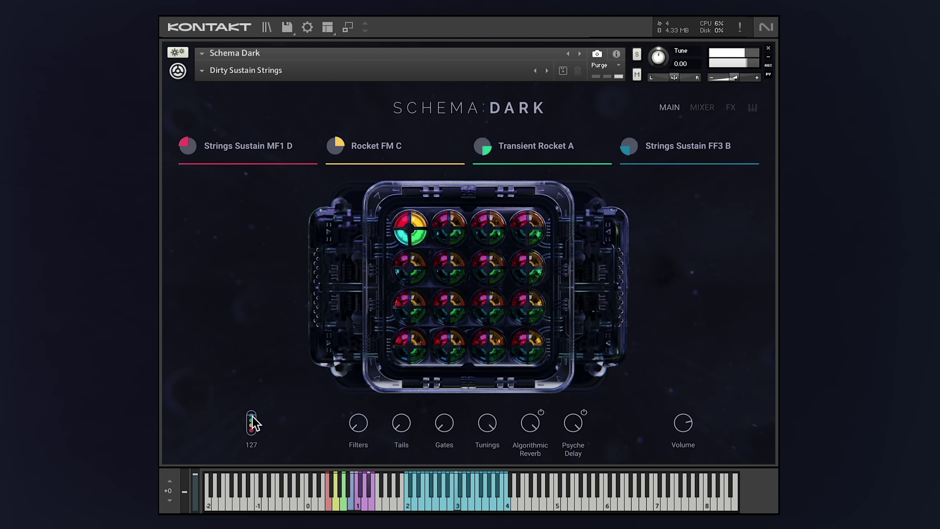
- Set the Layers control to 127 and test it with the modulation wheel in Dirty Sustain Strings
mouse_move(252, 415)
left_mouse_down()
mouse_move(264, 503)
mouse_move(268, 434)
mouse_move(255, 403)
left_mouse_up()
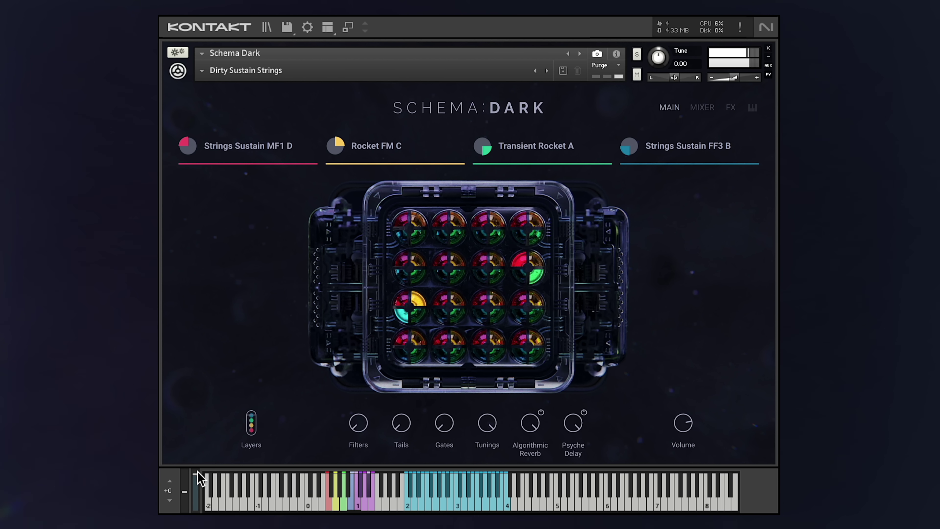
mouse_move(195, 476)
left_mouse_down()
mouse_move(197, 510)
mouse_move(198, 474)
left_mouse_up()
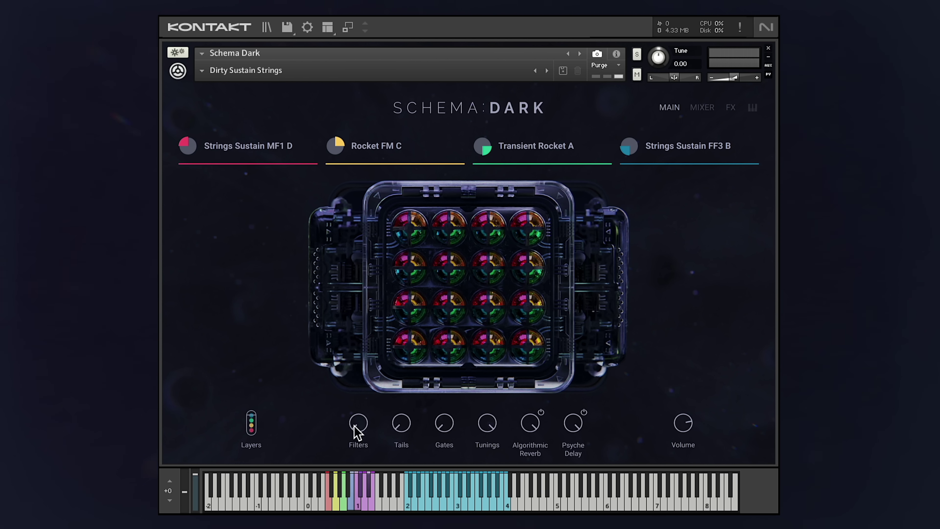
- Show the Strings Sustain MF1 D layer's Cutoff values with Solo Mode on, and sweep the Filters macro
mouse_move(358, 431)
left_mouse_down()
mouse_move(352, 336)
mouse_move(359, 440)
left_mouse_up()
mouse_move(268, 157)
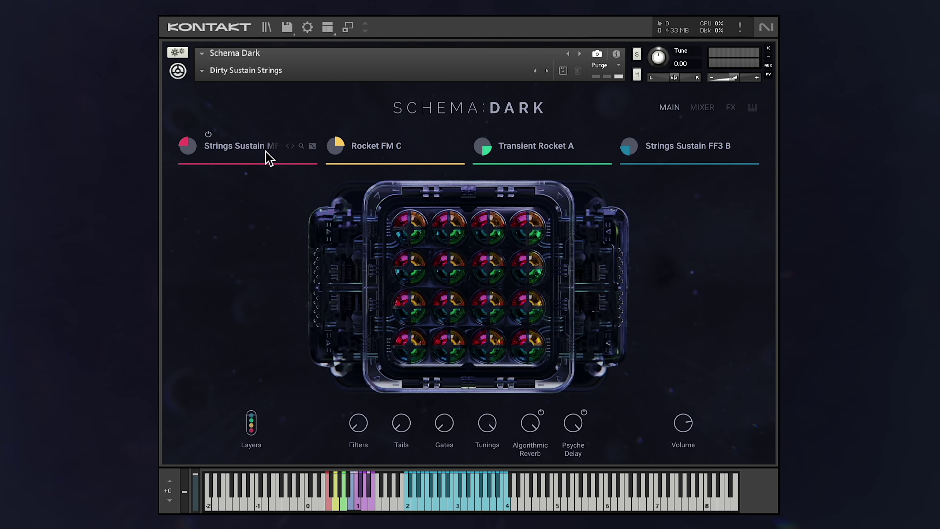
left_click(196, 147)
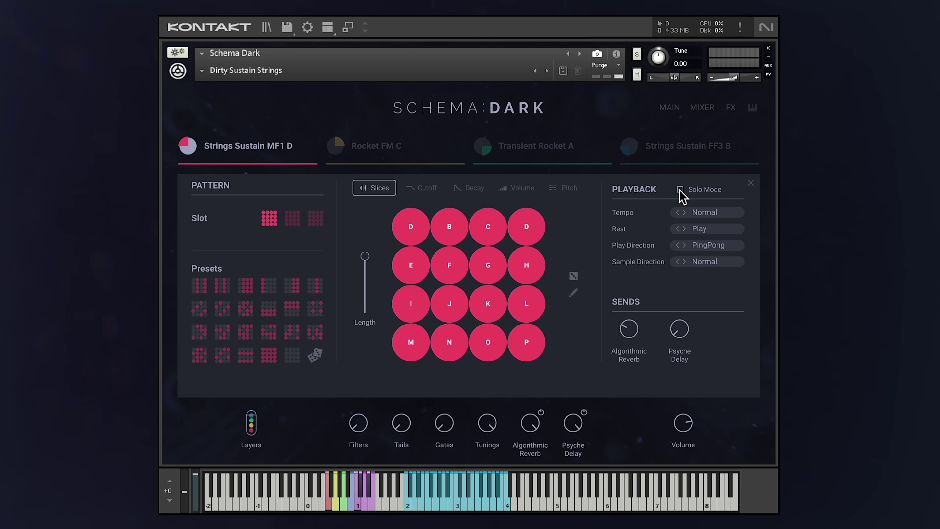
left_click(424, 188)
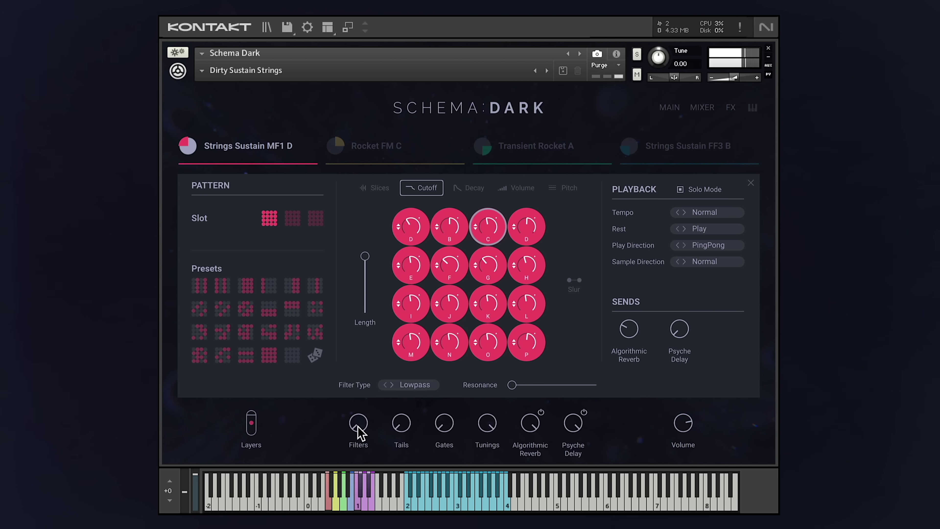
mouse_move(359, 429)
left_mouse_down()
mouse_move(361, 357)
mouse_move(351, 325)
mouse_move(365, 439)
left_mouse_up()
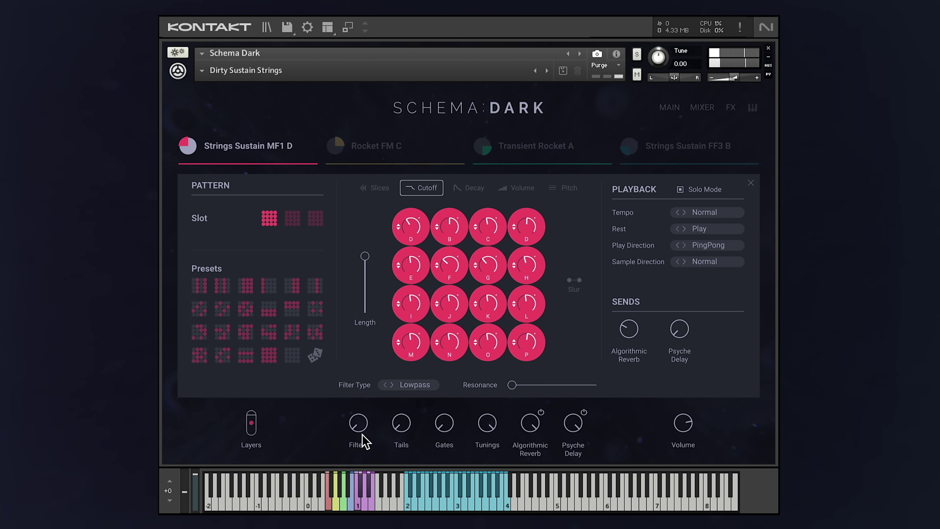
- Show the Rocket FM C layer's Cutoff values and sweep the Filters macro to hear its Highpass filter
left_click(338, 147)
left_click(424, 188)
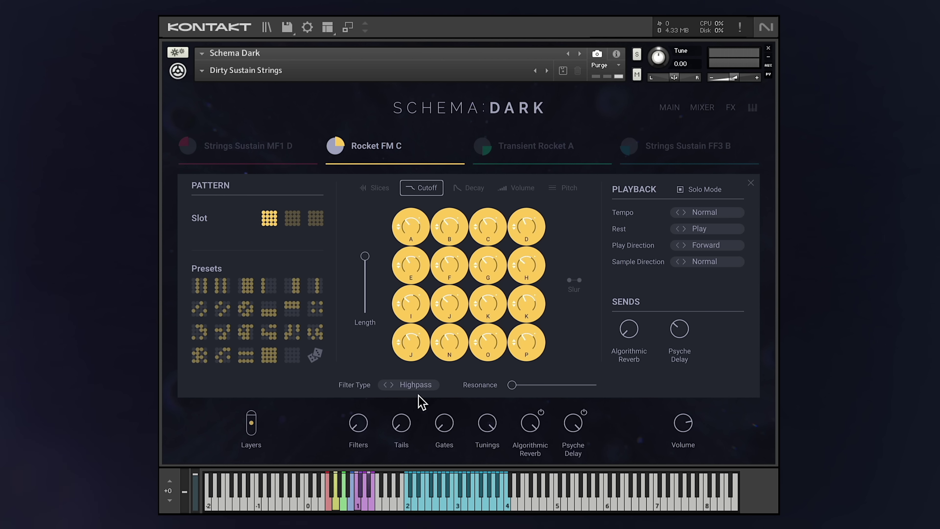
mouse_move(357, 435)
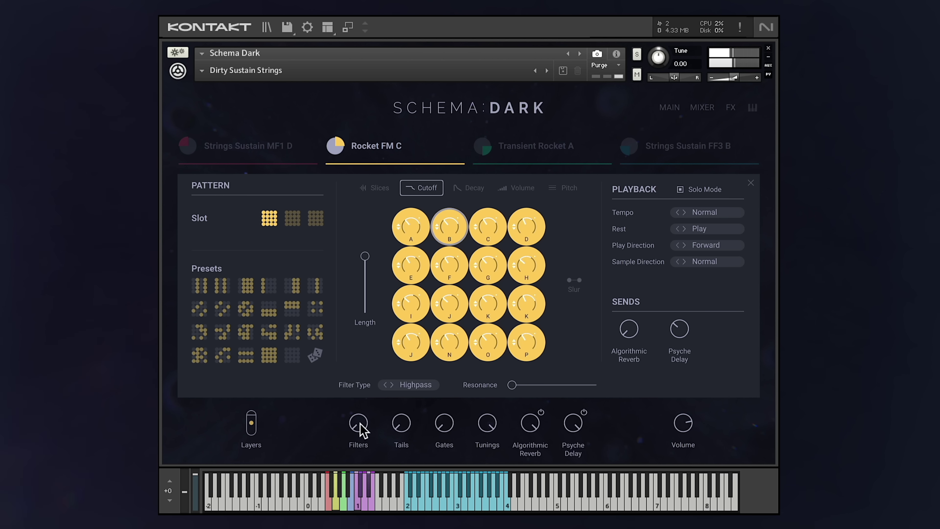
mouse_move(358, 424)
left_mouse_down()
mouse_move(350, 338)
mouse_move(359, 429)
left_mouse_up()
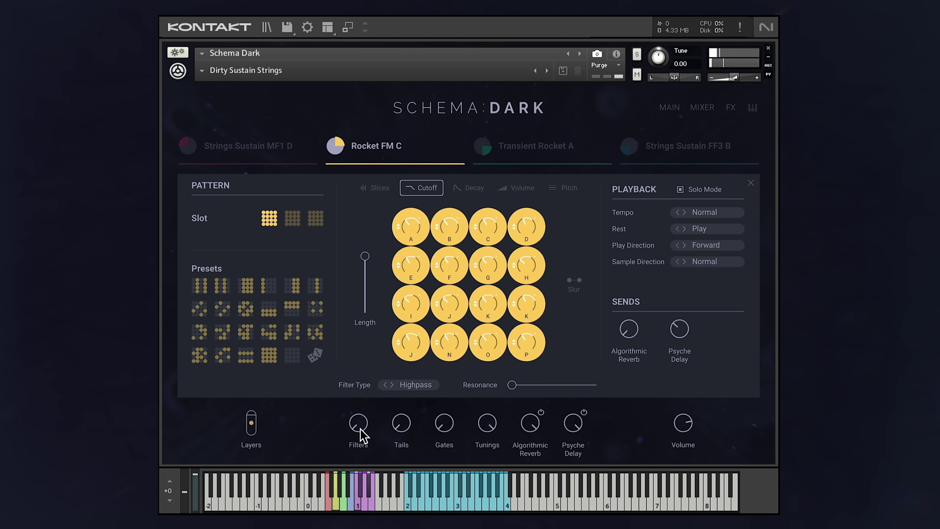
- Raise the Strings Sustain FF3 B layer's filter Resonance to about halfway, and sweep the Filters macro before and after
left_click(629, 147)
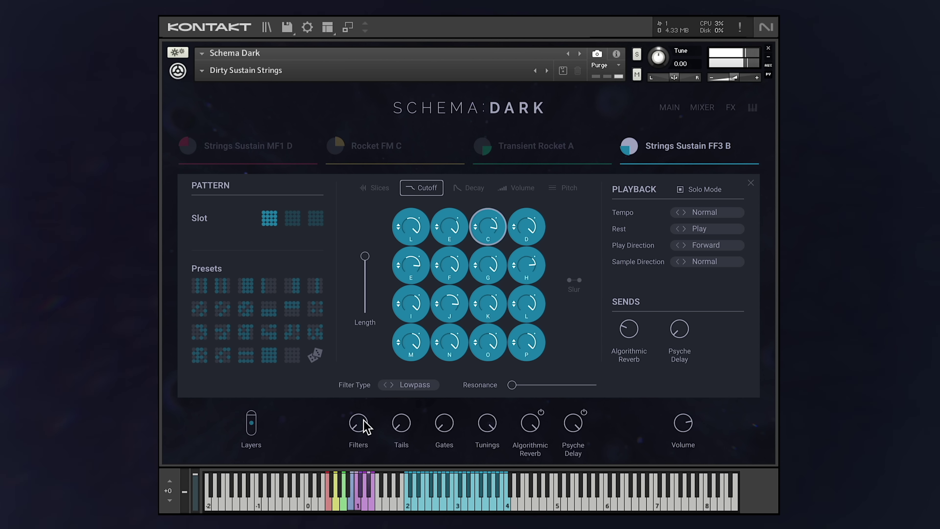
left_click_drag(360, 422, 367, 335)
left_click_drag(512, 385, 561, 389)
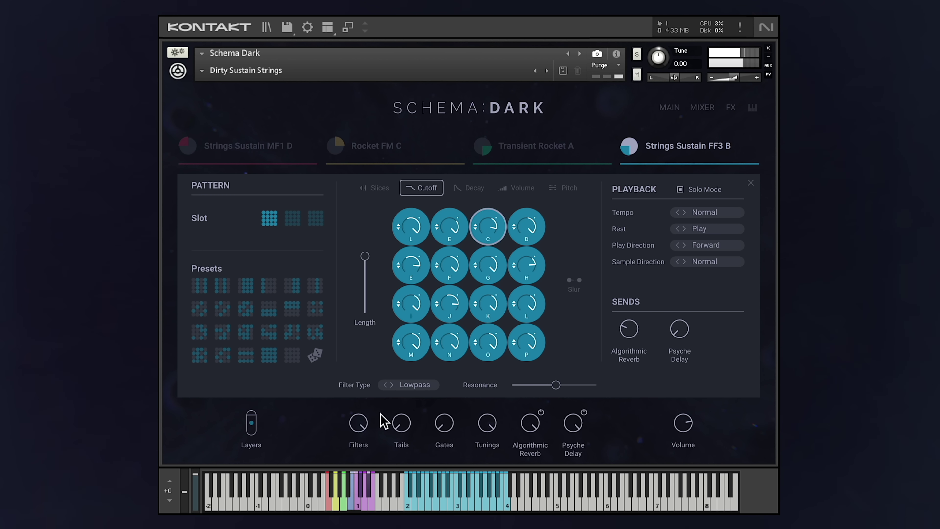
mouse_move(361, 426)
left_mouse_down()
mouse_move(366, 468)
mouse_move(361, 408)
left_mouse_up()
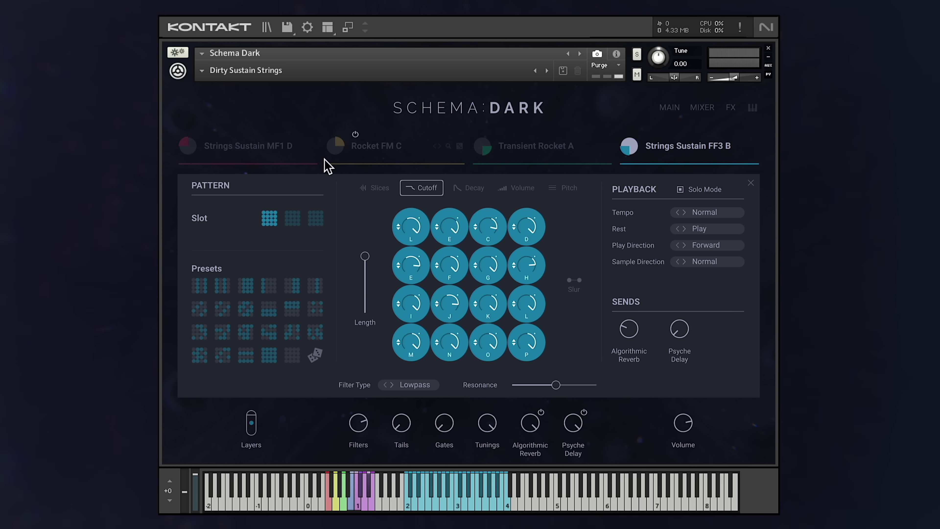
- Load the Tonal snapshot Disrupted Energy and raise the Filters macro
left_click(203, 70)
mouse_move(209, 100)
scroll(318, 111, "down", 7)
scroll(333, 370, "down", 3)
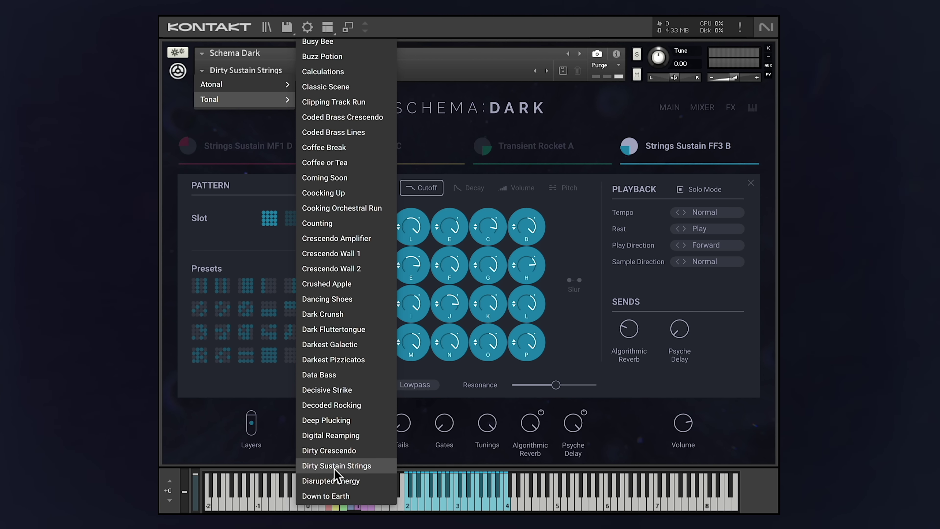
left_click(327, 481)
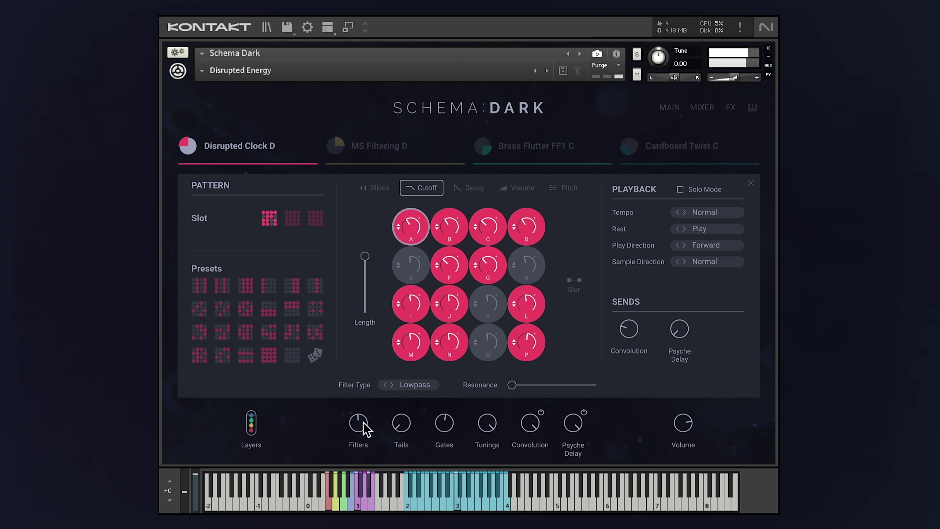
mouse_move(357, 425)
left_mouse_down()
mouse_move(366, 465)
mouse_move(359, 418)
left_mouse_up()
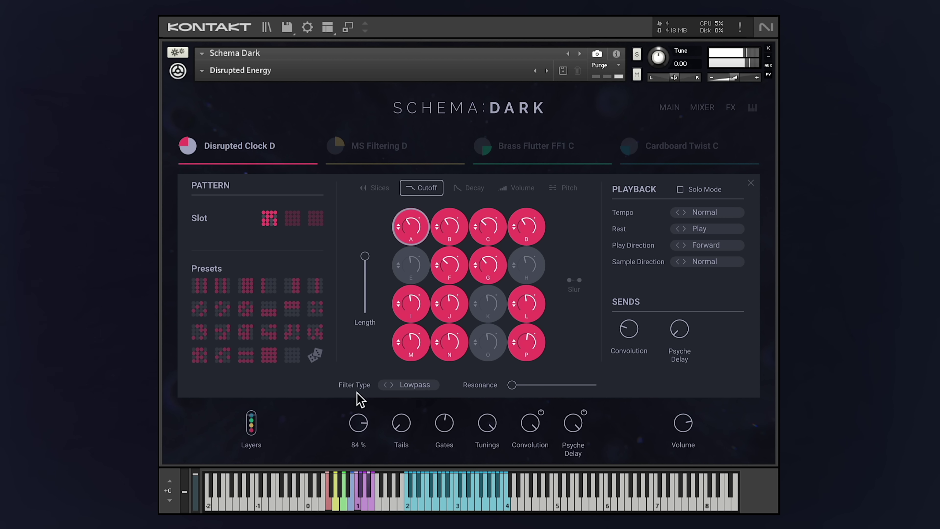
- Show the Cutoff values of the MS Filtering D and Brass Flutter FF1 C layers, and sweep the Filters macro
left_click(335, 147)
left_click(425, 188)
left_click(484, 148)
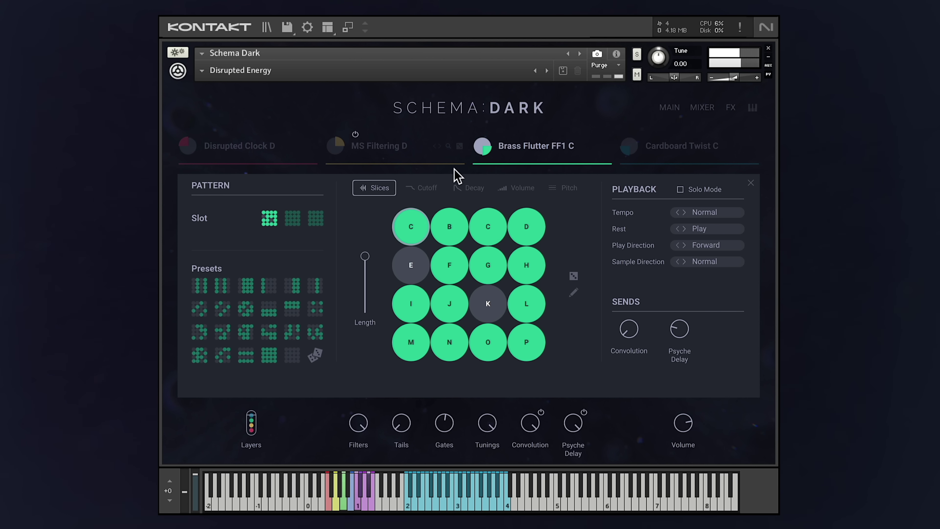
left_click(427, 187)
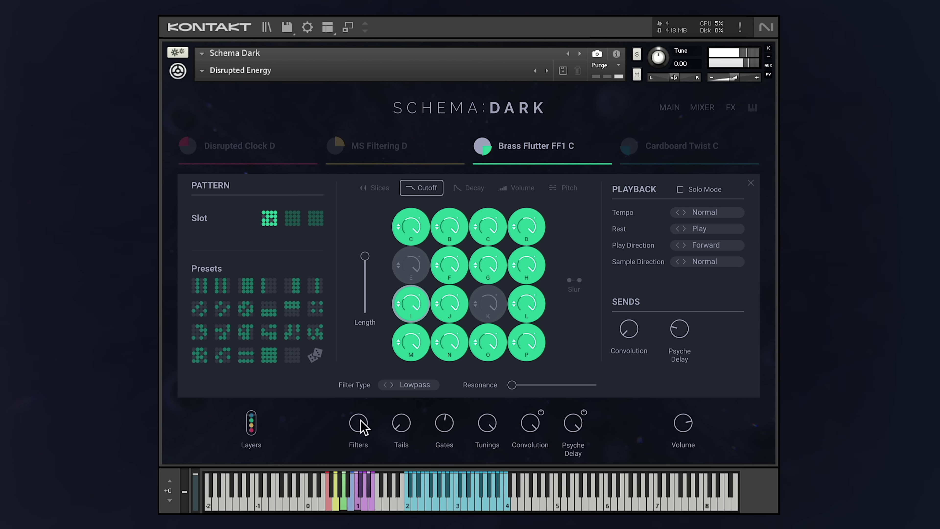
mouse_move(361, 425)
left_mouse_down()
mouse_move(357, 461)
mouse_move(362, 431)
left_mouse_up()
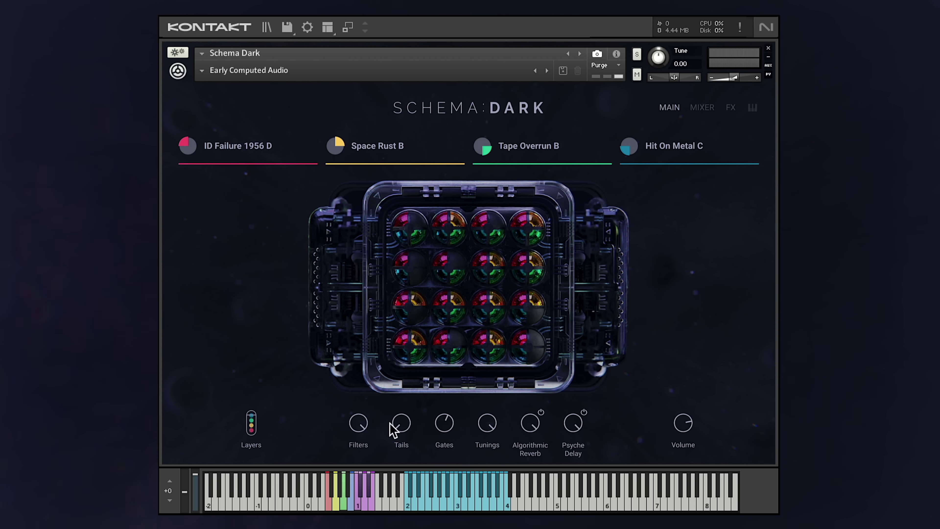
- Show the ID Failure 1956 D layer's Decay values and sweep the Tails macro with and without Solo Mode, ending at 100 %
left_click(191, 146)
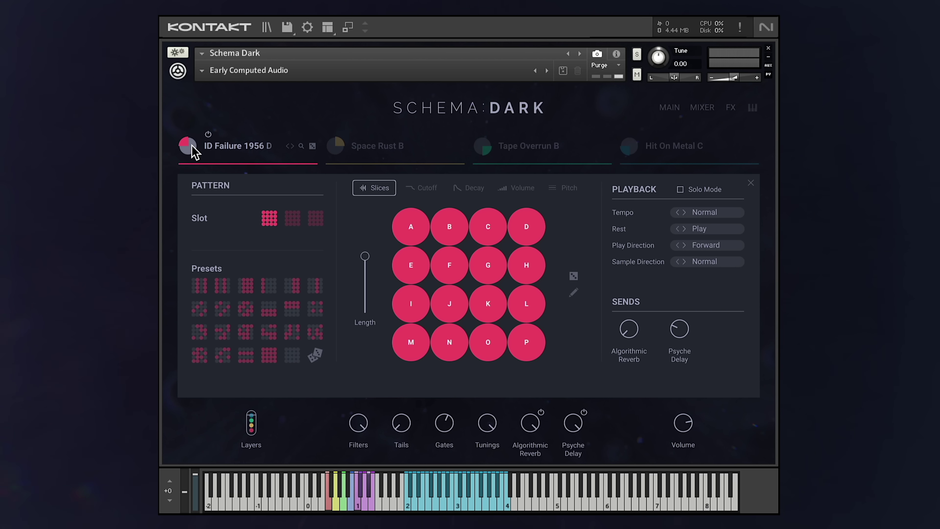
left_click(472, 188)
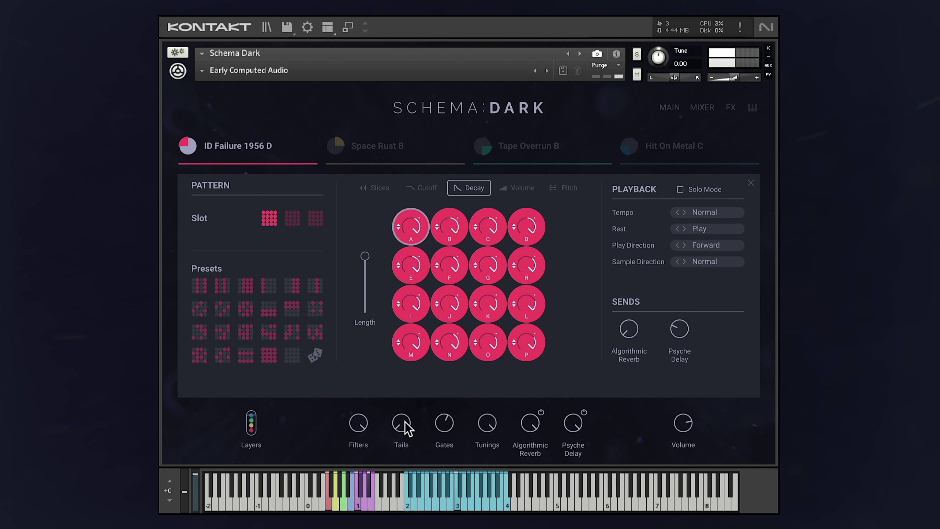
left_click_drag(407, 429, 403, 340)
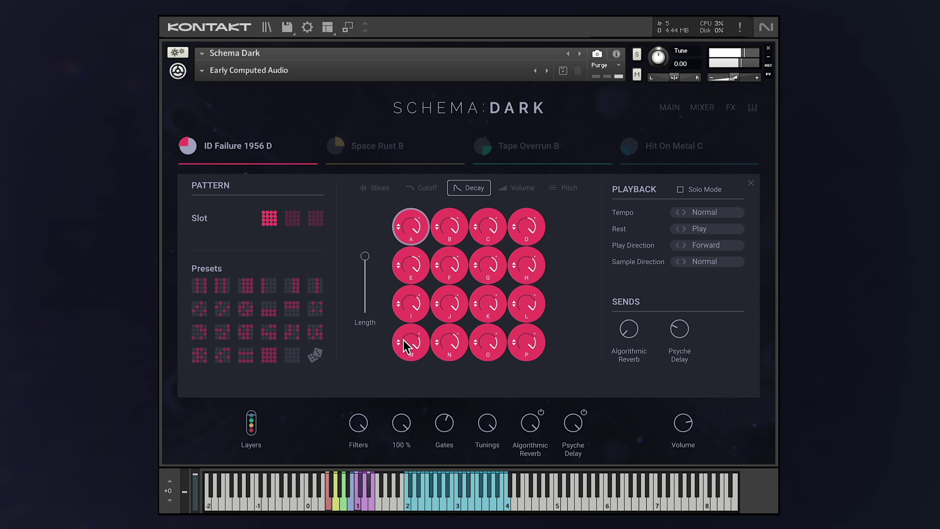
left_click_drag(403, 340, 408, 439)
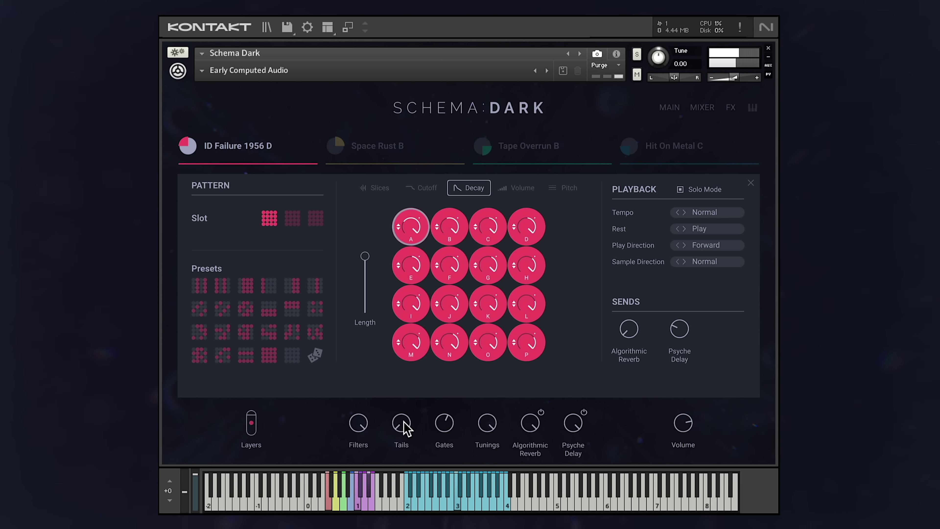
left_click_drag(406, 430, 402, 332)
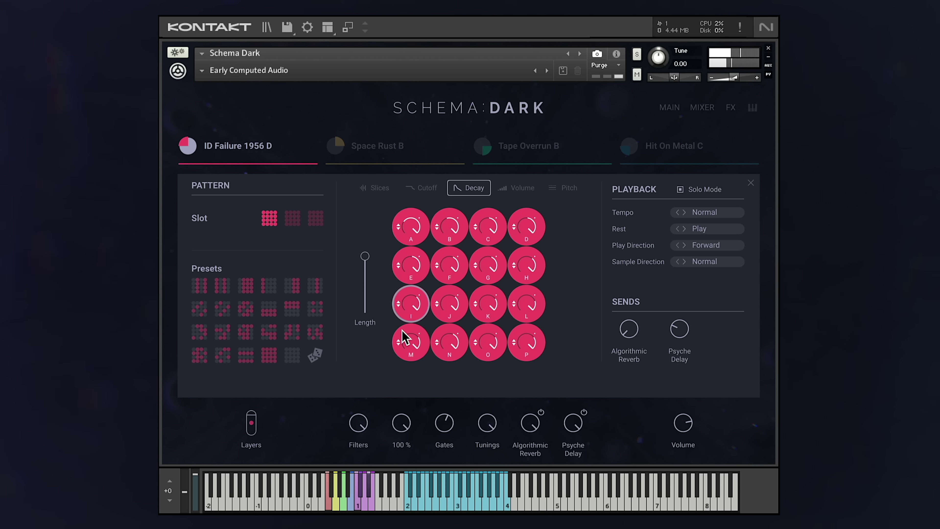
- Lower the Tails macro, and in the Fear Pumping snapshot raise the Gates macro and return it to minimum
left_click_drag(401, 329, 407, 434)
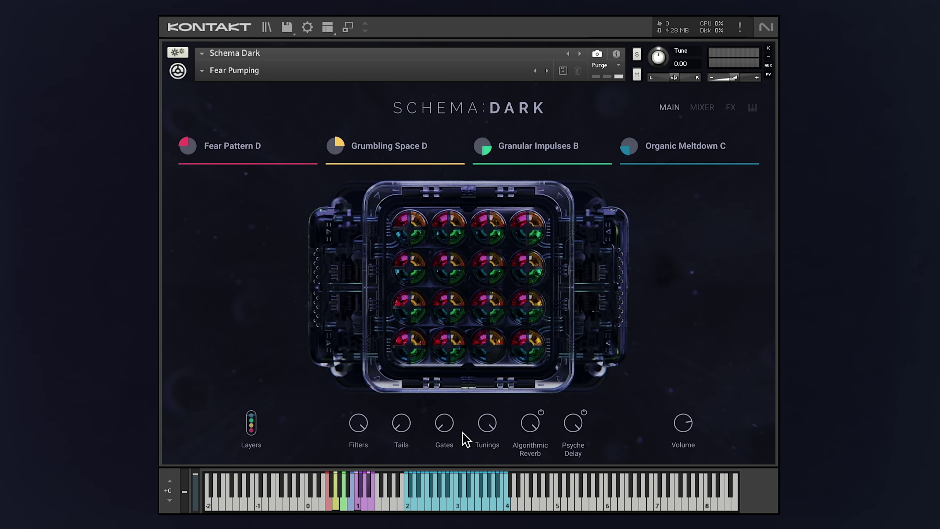
mouse_move(447, 433)
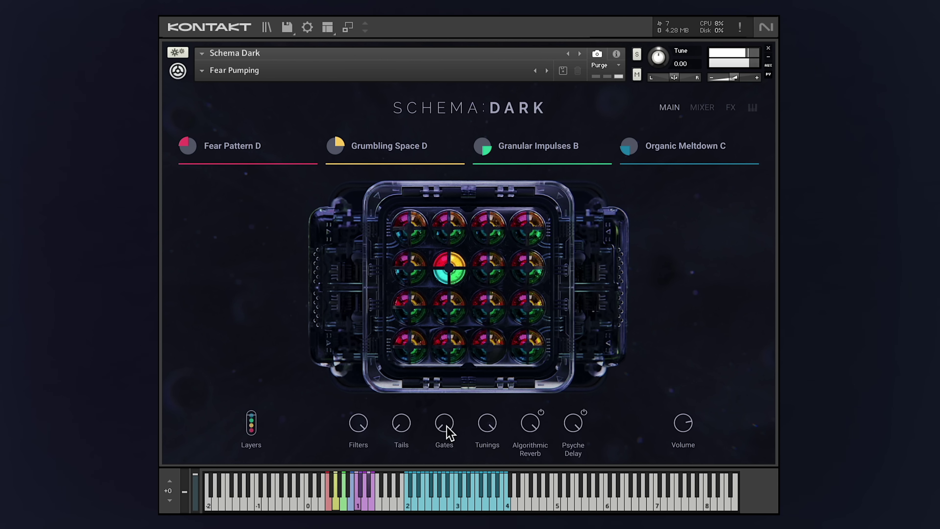
left_click_drag(448, 427, 450, 377)
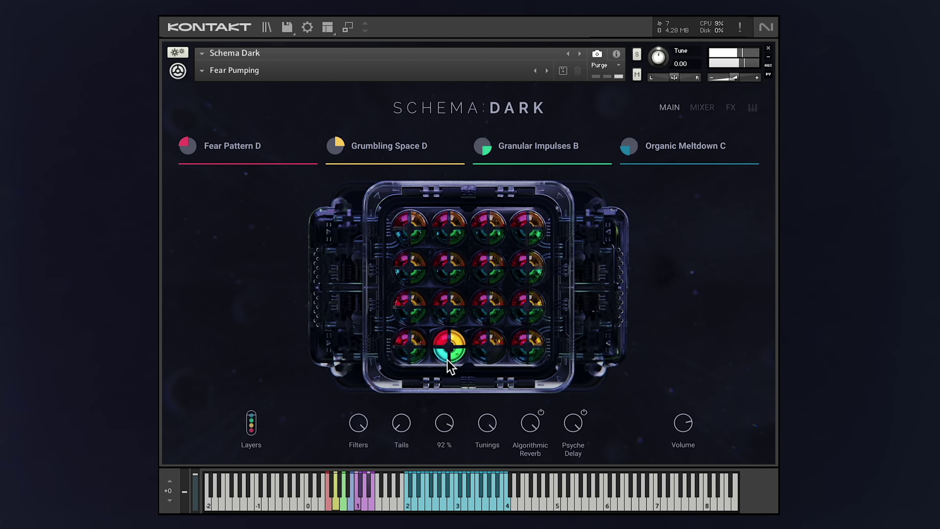
left_click_drag(444, 421, 448, 444)
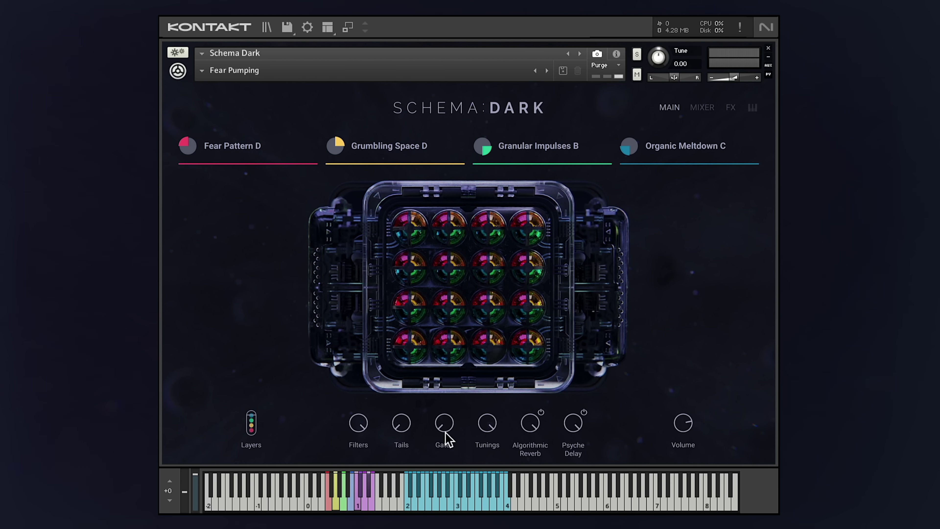
- Show the Fear Pattern D layer's Volume values in Solo Mode, and sweep the Gates macro to 100 % and back down
left_click(187, 145)
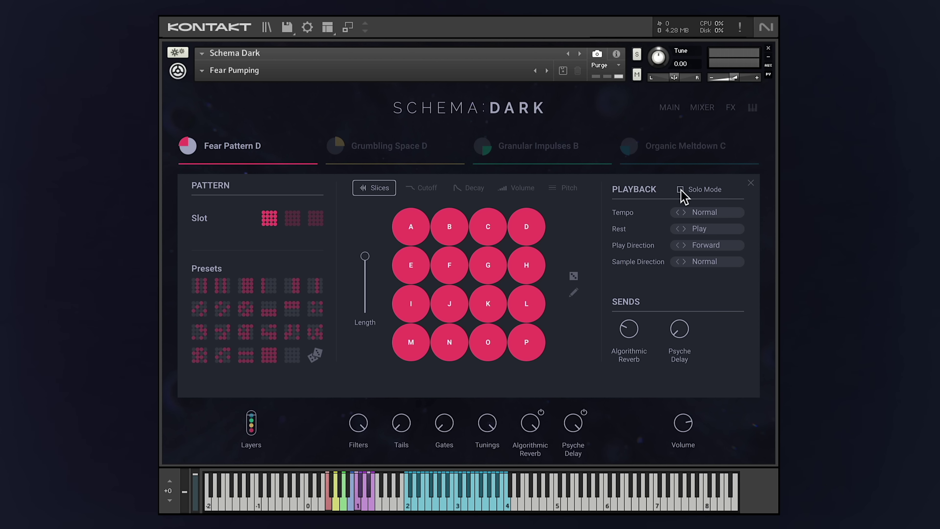
left_click(521, 193)
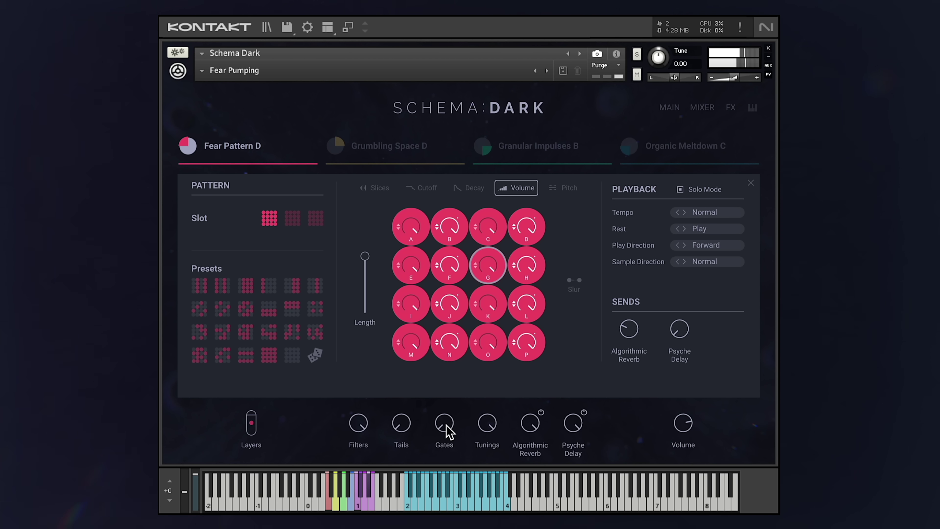
left_click_drag(445, 426, 445, 350)
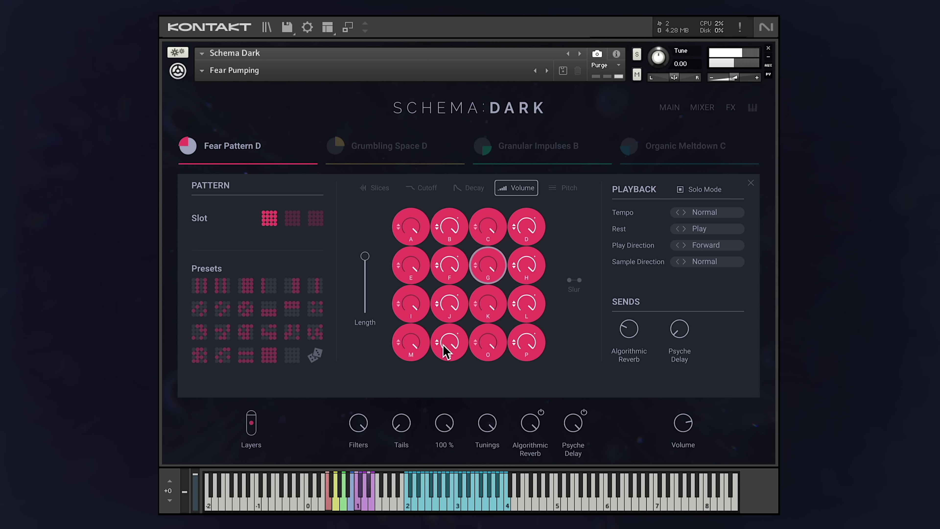
left_click_drag(446, 350, 447, 441)
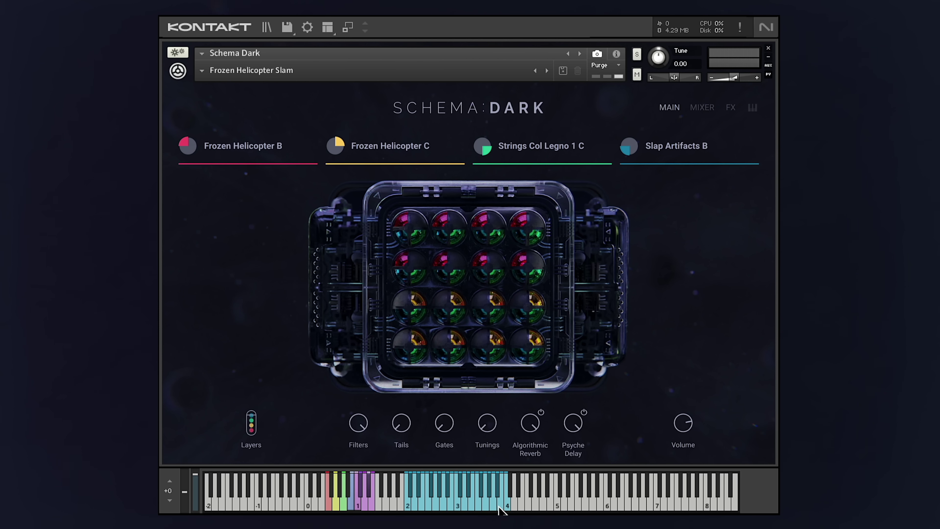
- Raise the Tunings macro in Frozen Helicopter Slam, show the Strings Col Legno 1 C layer's Pitch values, and lower the macro again
mouse_move(488, 428)
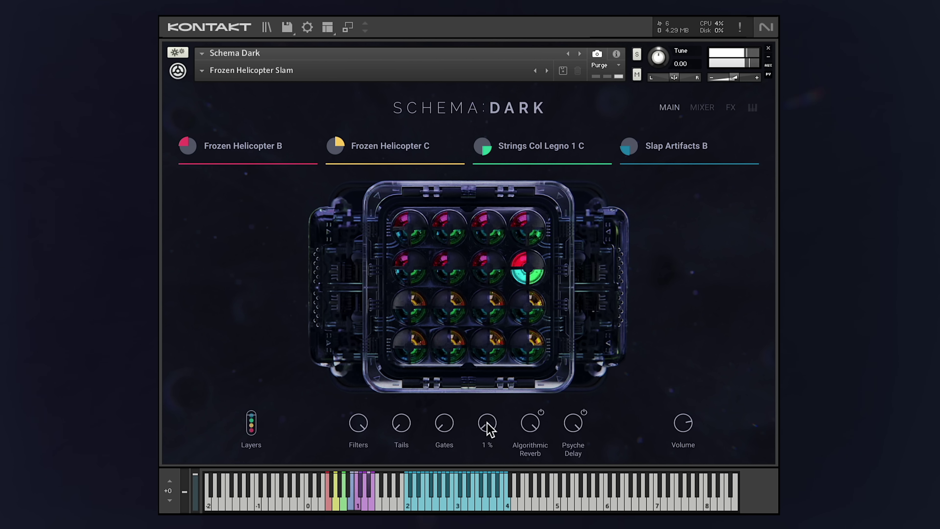
left_click_drag(487, 429, 481, 353)
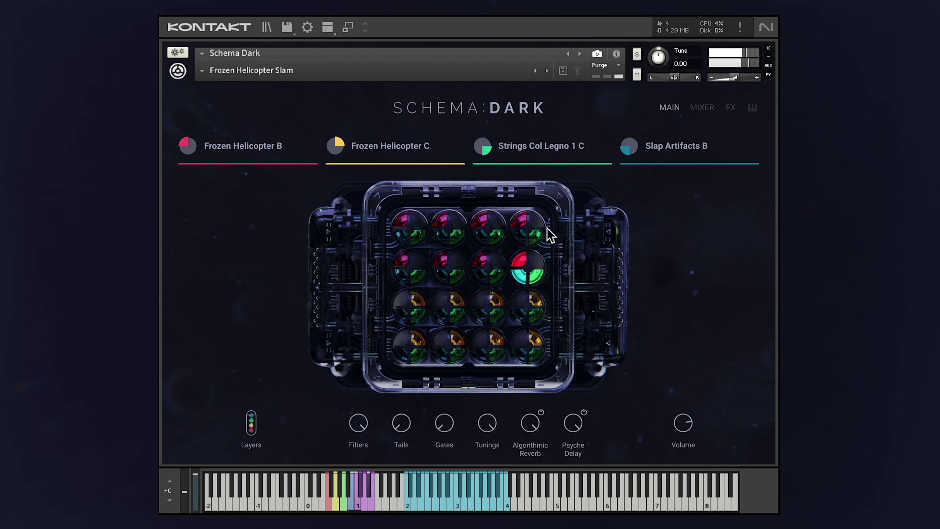
left_click(488, 146)
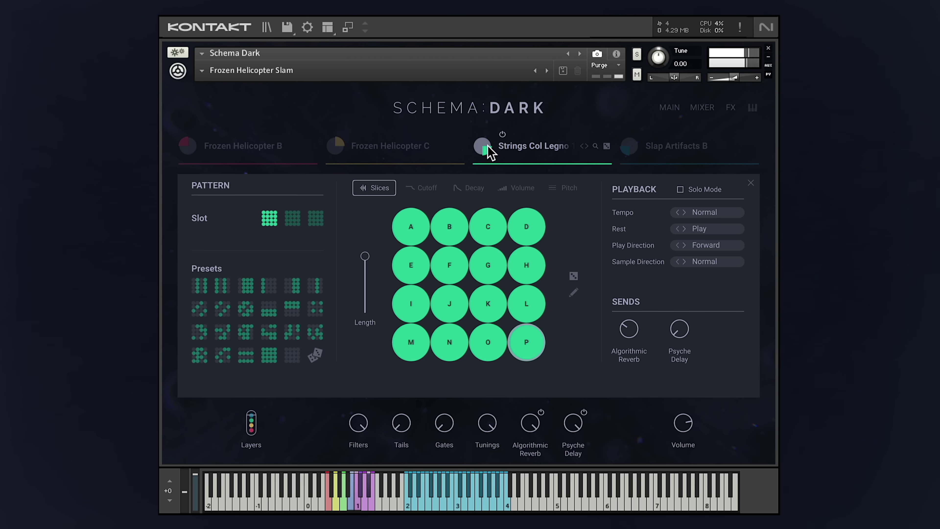
left_click(564, 188)
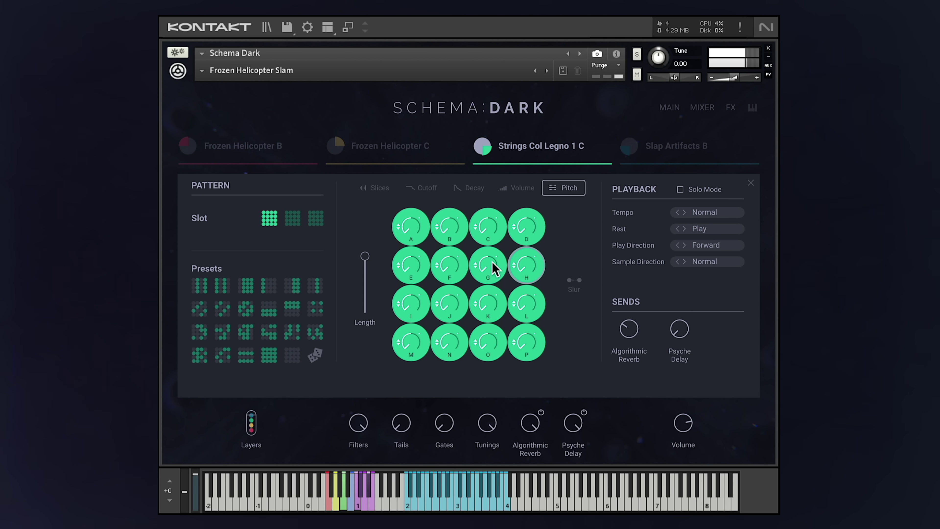
left_click_drag(487, 422, 496, 501)
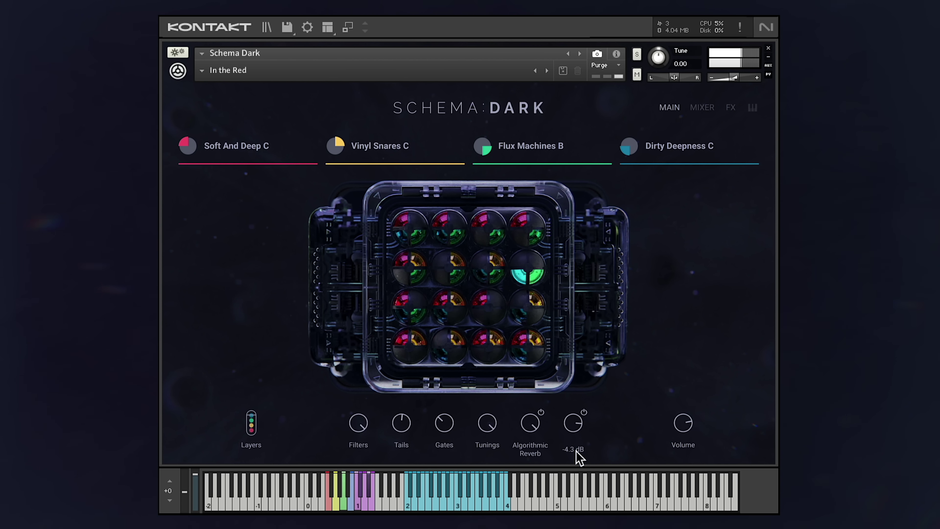
- Sweep the Psyche Delay macro down to minimum in the In the Red snapshot, and lower the Algorithmic Reverb macro
scroll(576, 449, "up", 5)
scroll(576, 449, "down", 8)
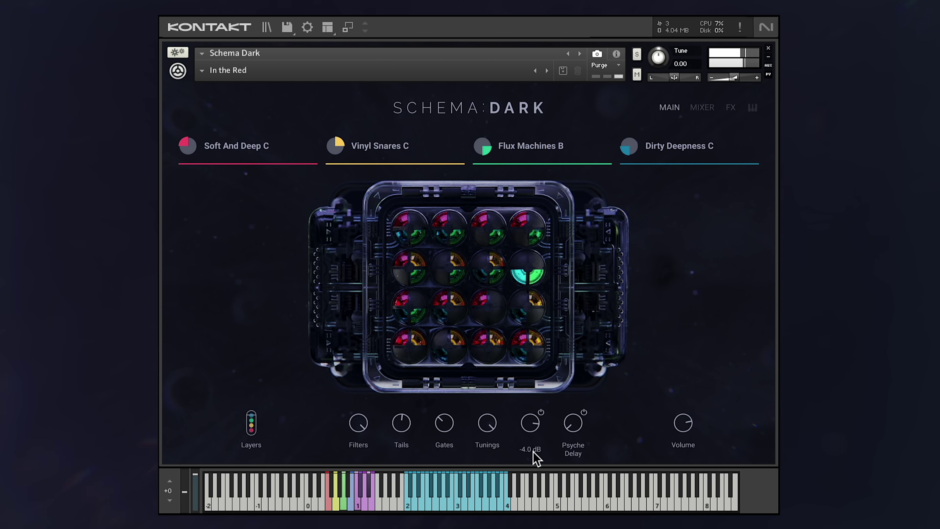
left_click_drag(532, 430, 546, 472)
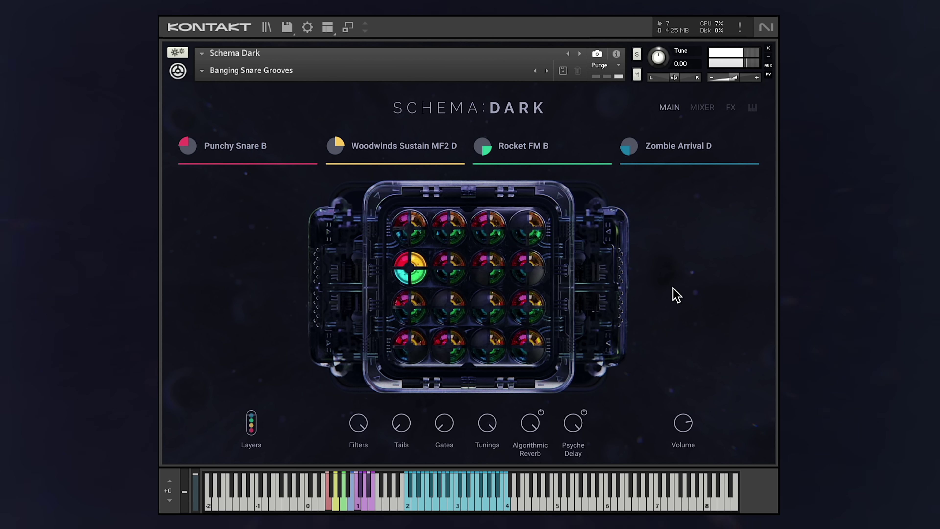
- Open the mixer for Banging Snare Grooves and switch the Punchy Snare B and Woodwinds Sustain MF2 D layers off and on again
left_click(697, 110)
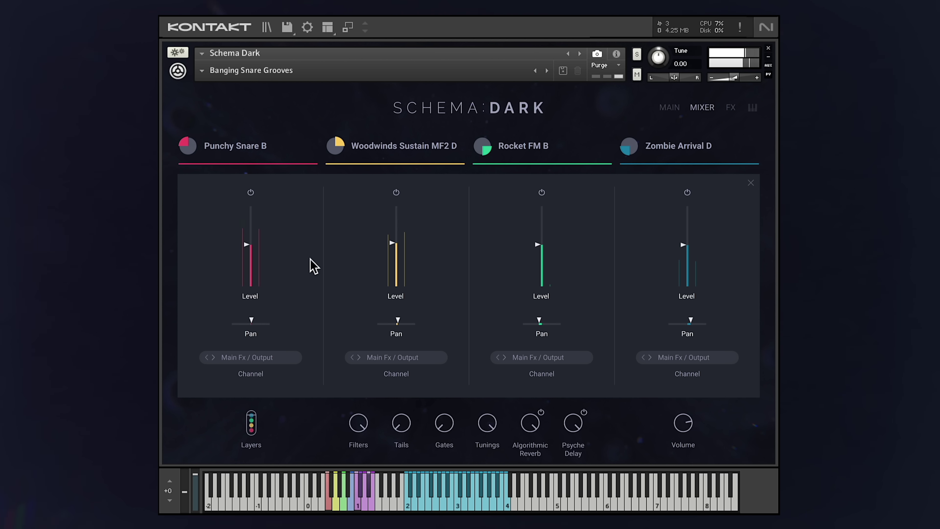
left_click(251, 192)
left_click(396, 192)
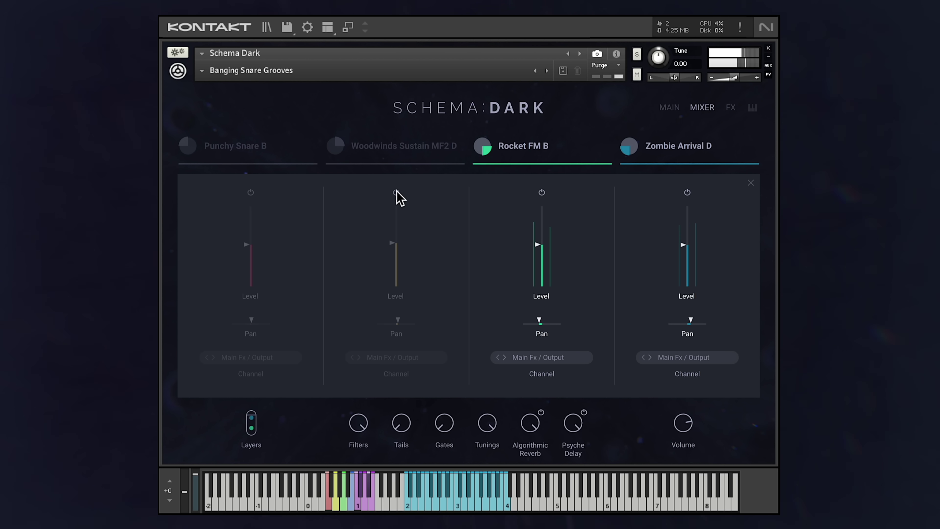
left_click(396, 192)
left_click(250, 193)
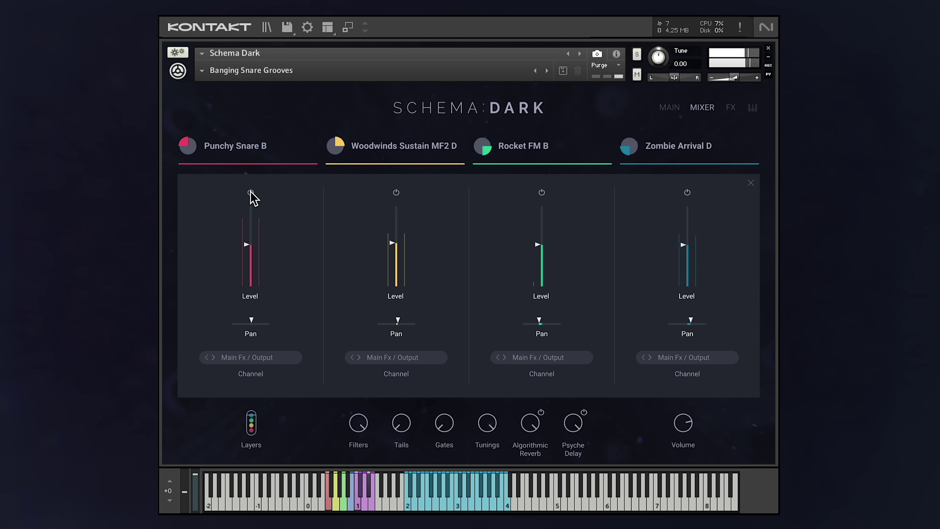
- Raise the Woodwinds Sustain MF2 D level slightly, pan it fully right and Rocket FM B fully left, and close the mixer
left_click_drag(394, 253, 392, 240)
left_click_drag(397, 321, 427, 327)
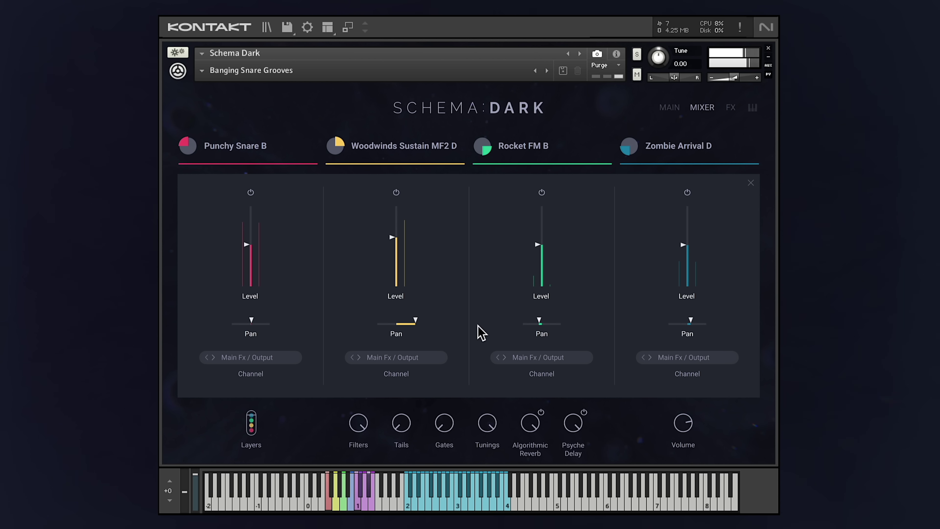
left_click_drag(540, 320, 519, 329)
left_click(750, 182)
- Open the Punchy Snare B layer's loop and settings browser, look through the loops, and apply the 5 Notes Down setting
left_click(254, 154)
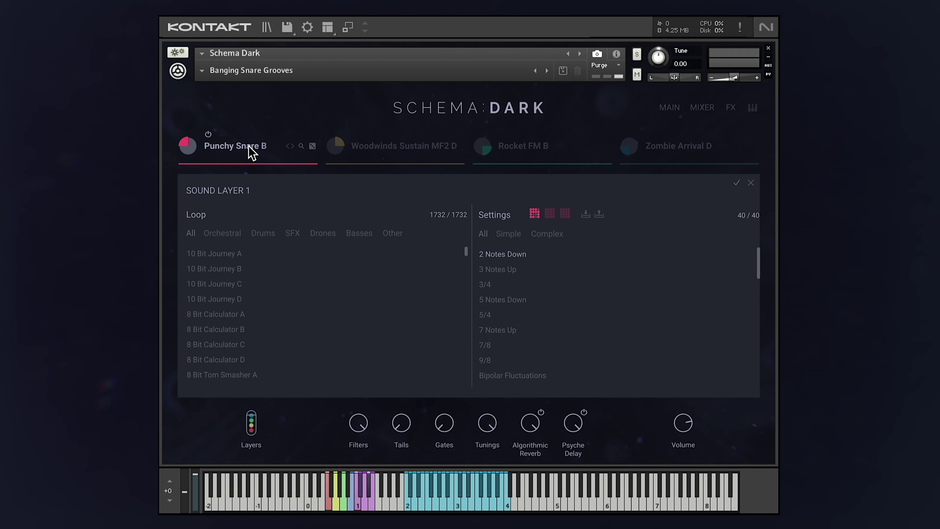
left_click_drag(465, 255, 502, 252)
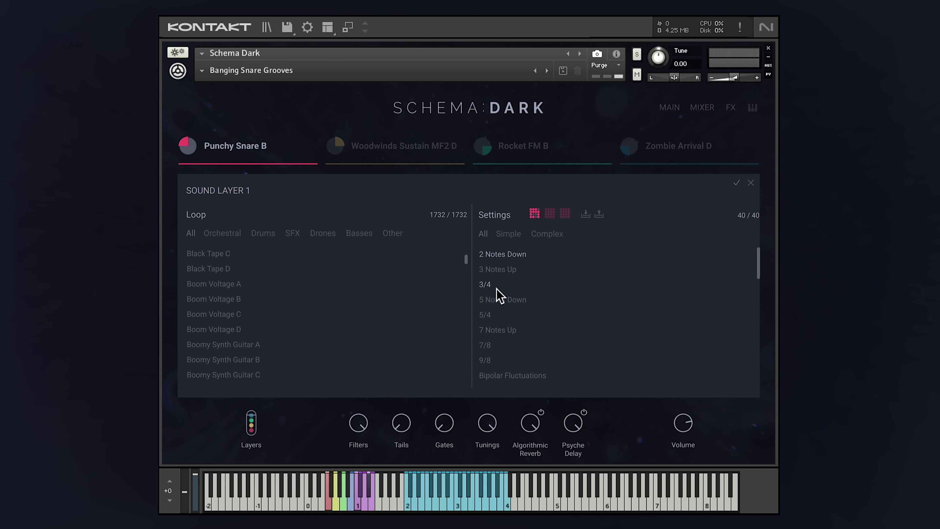
left_click(502, 299)
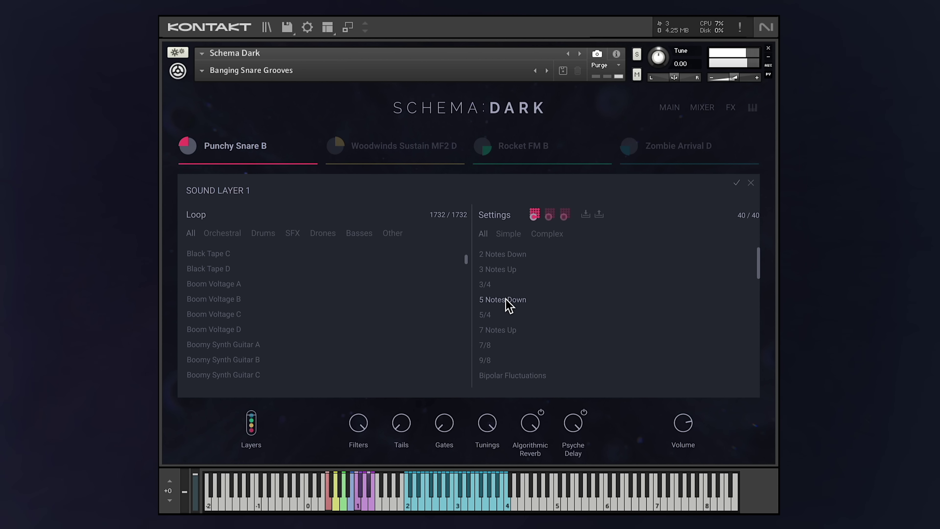
- Filter the settings list by Complex and try Filter Movement Slow and Mirroring, and include Simple settings to apply Stutter
left_click(542, 236)
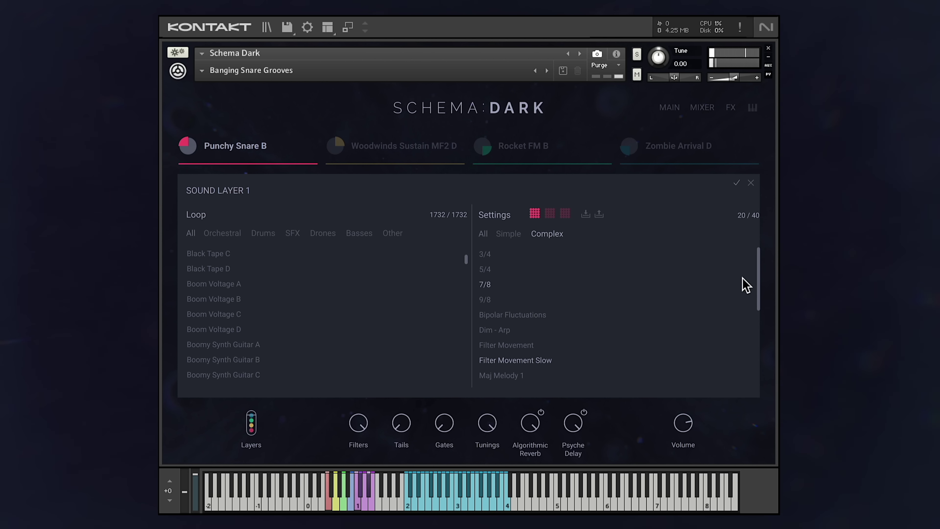
left_click_drag(757, 285, 758, 356)
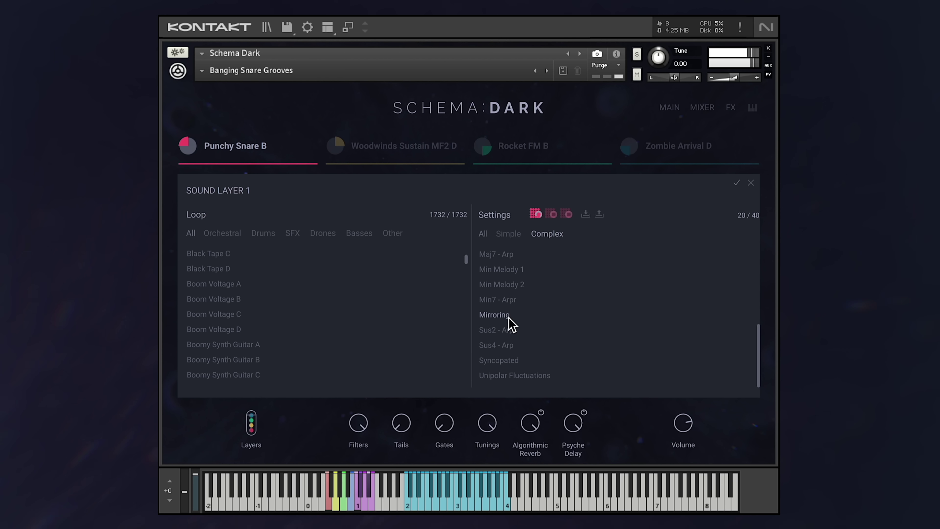
left_click(511, 237)
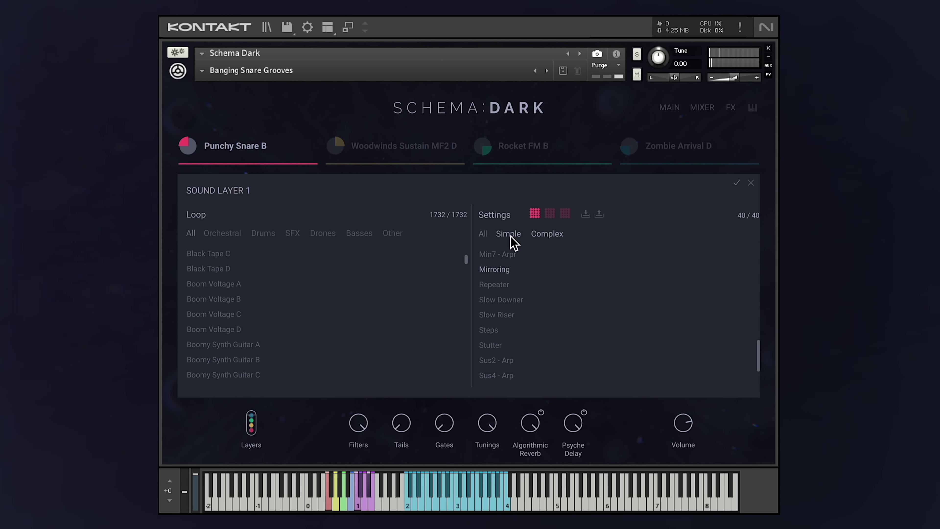
left_click(496, 346)
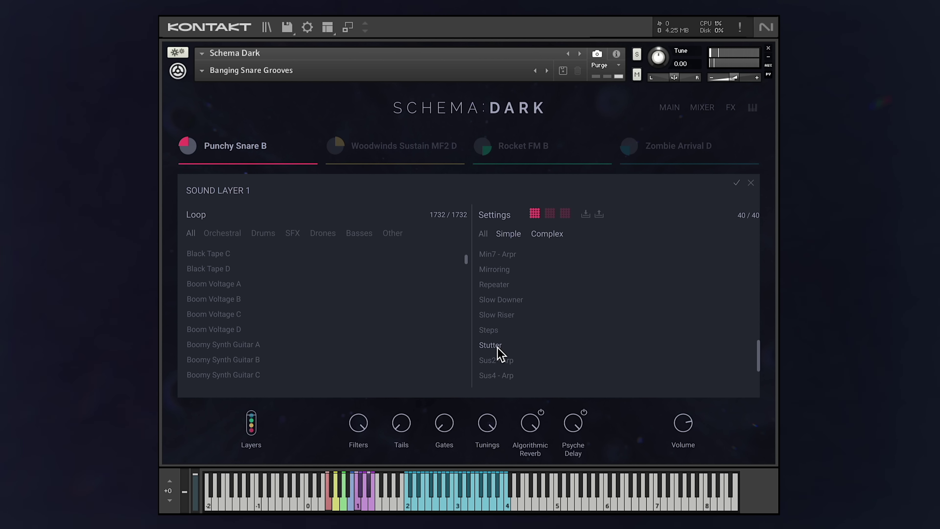
- Open the key mapping page, run through the sound layer and pattern key switches to Zombie Arrival D's third pattern, and trigger a direction key switch
mouse_move(727, 166)
left_click(751, 108)
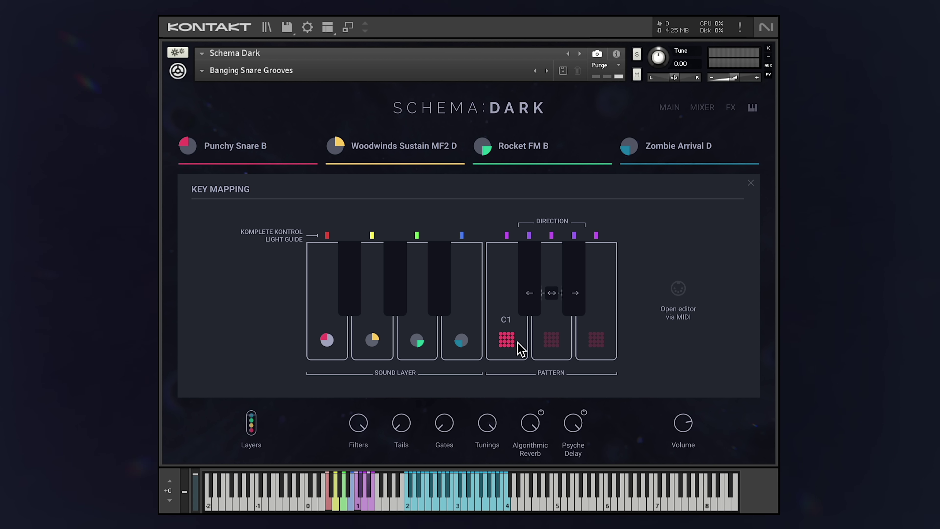
left_click_drag(331, 497, 372, 500)
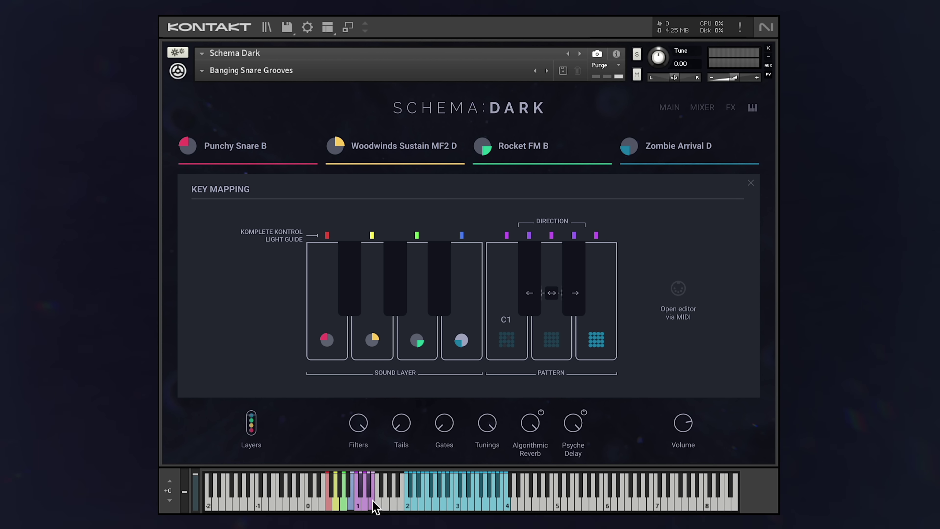
left_click(362, 492)
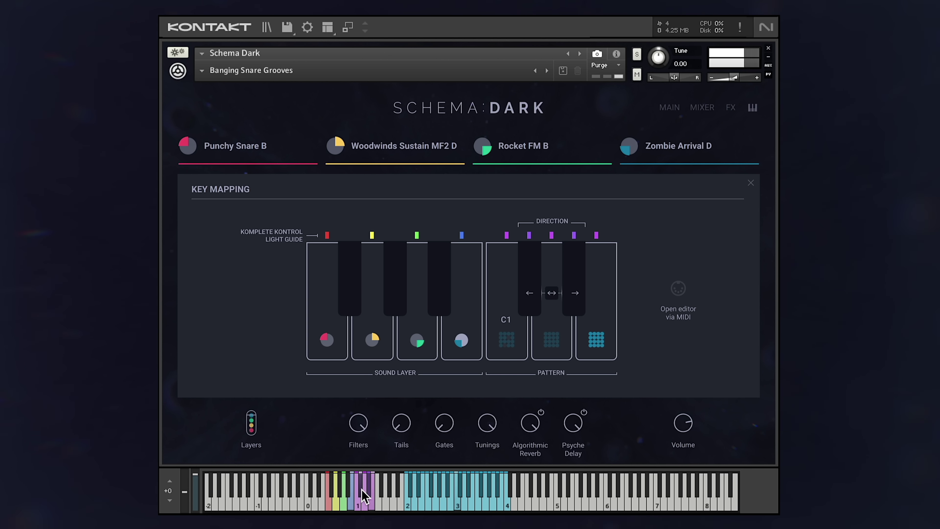